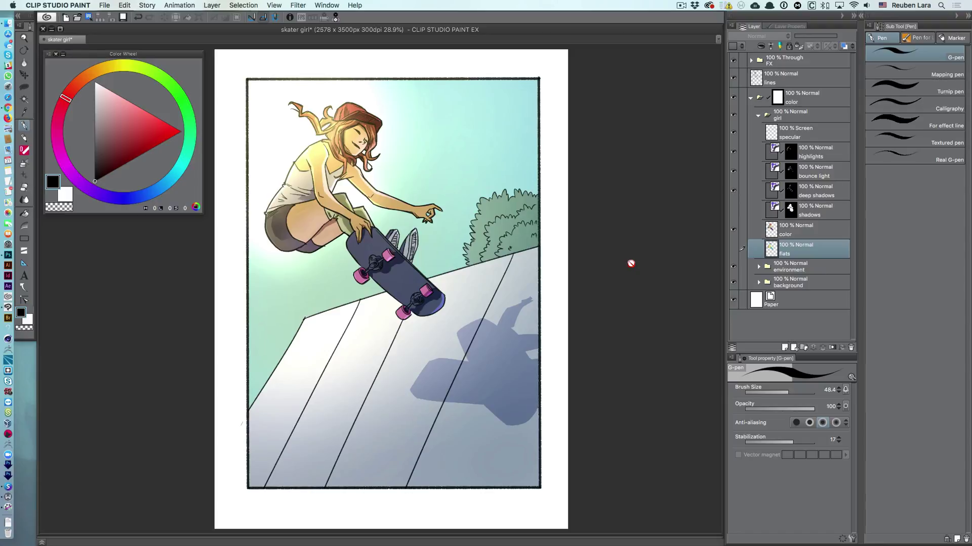
Create a new canvas in inches: width 8.5, height 11, resolution 400 dpi.
key("super+Tab")
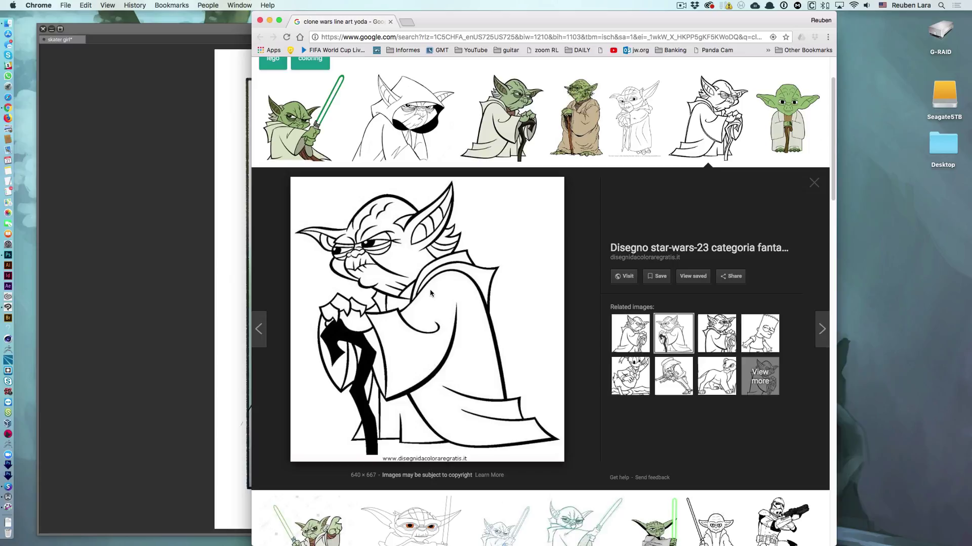
left_click(163, 274)
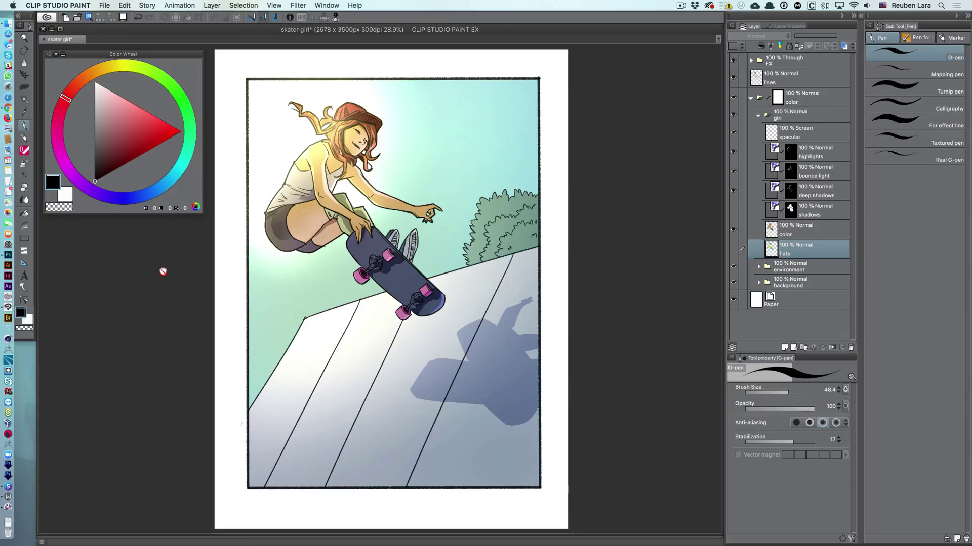
key("super+n")
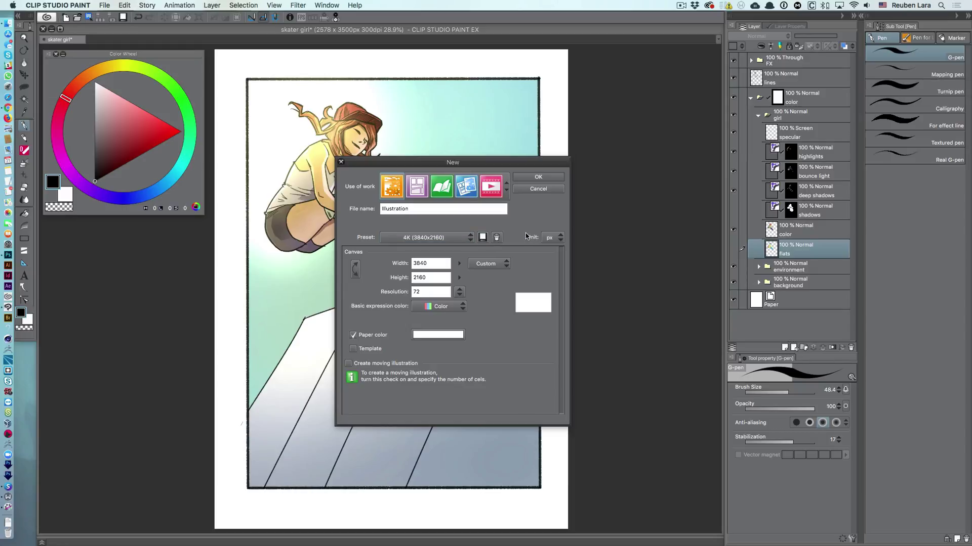
left_click(556, 238)
left_click(551, 270)
left_click_drag(435, 263, 380, 263)
type("8.5")
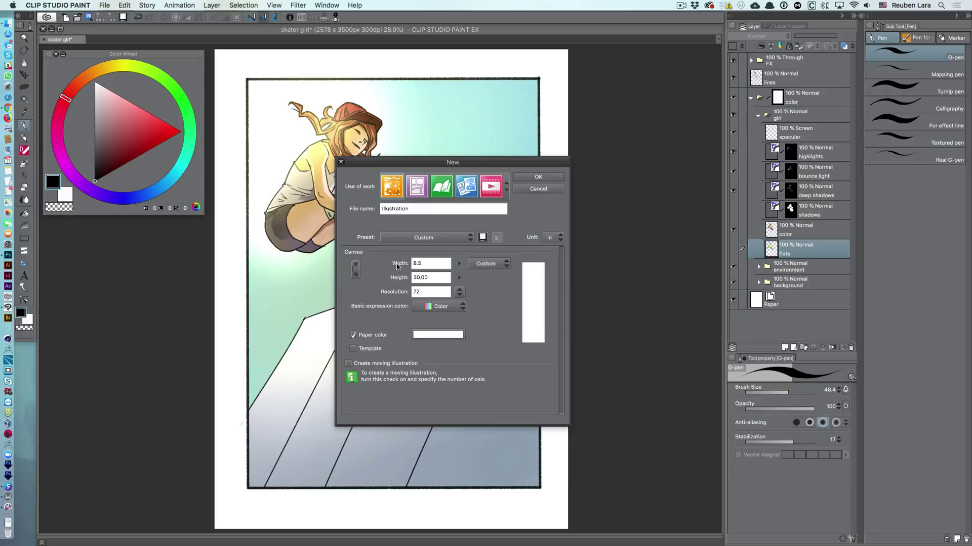
key("Tab")
type("11")
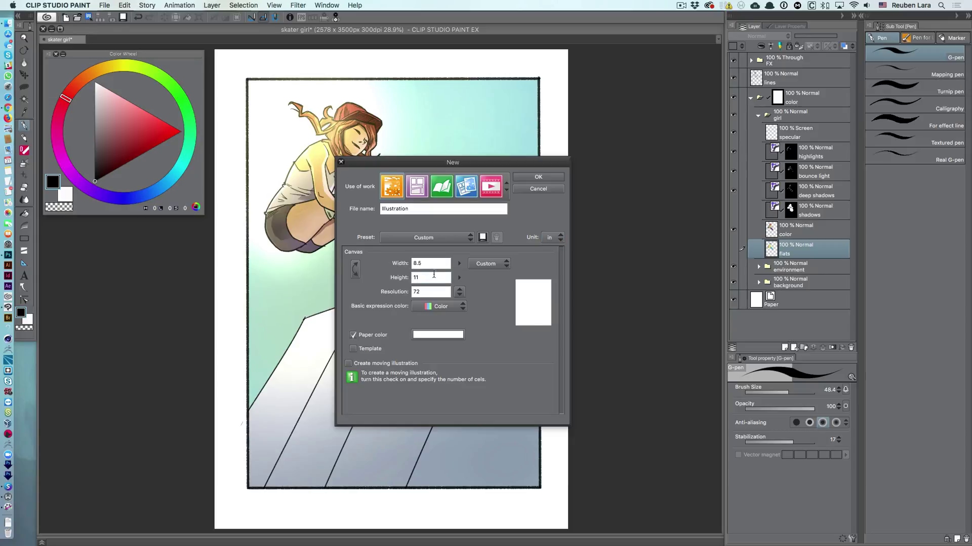
key("Tab")
type("400")
key("Tab")
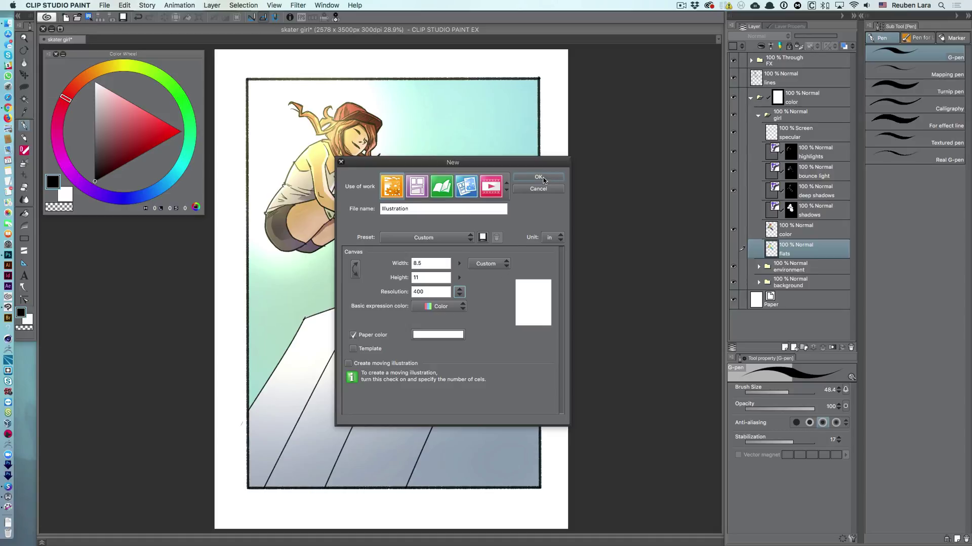
left_click(544, 179)
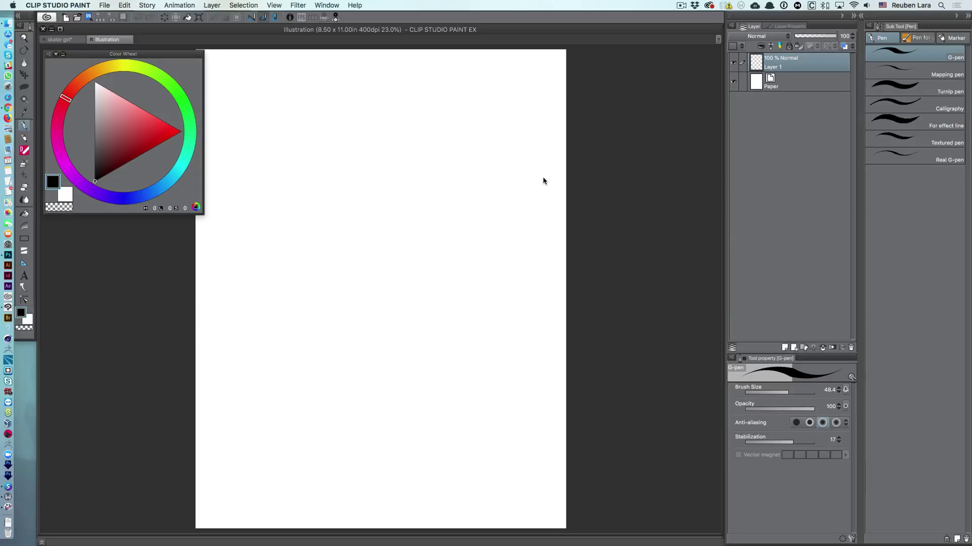
Open the Yoda image in a new Chrome tab, copy it, and return to Clip Studio Paint.
key("super+Tab")
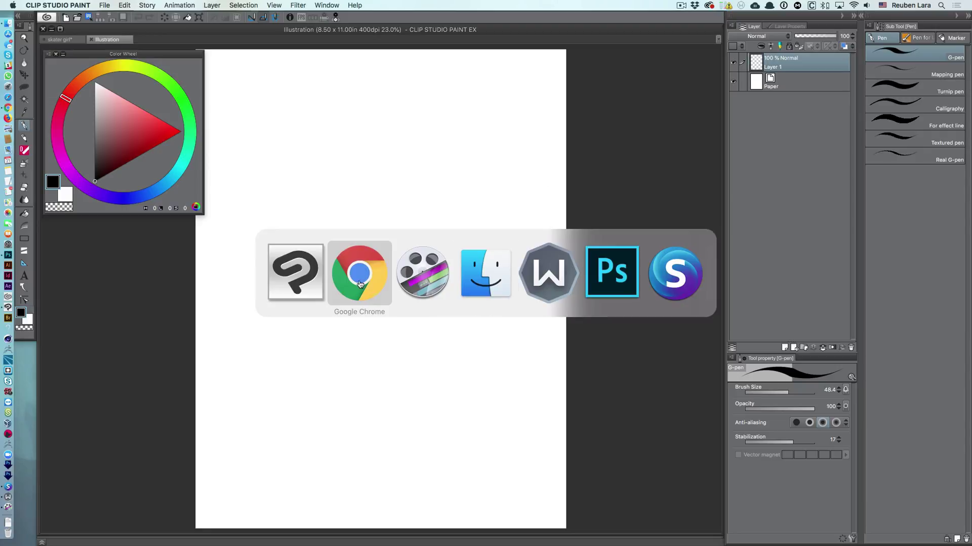
right_click(502, 300)
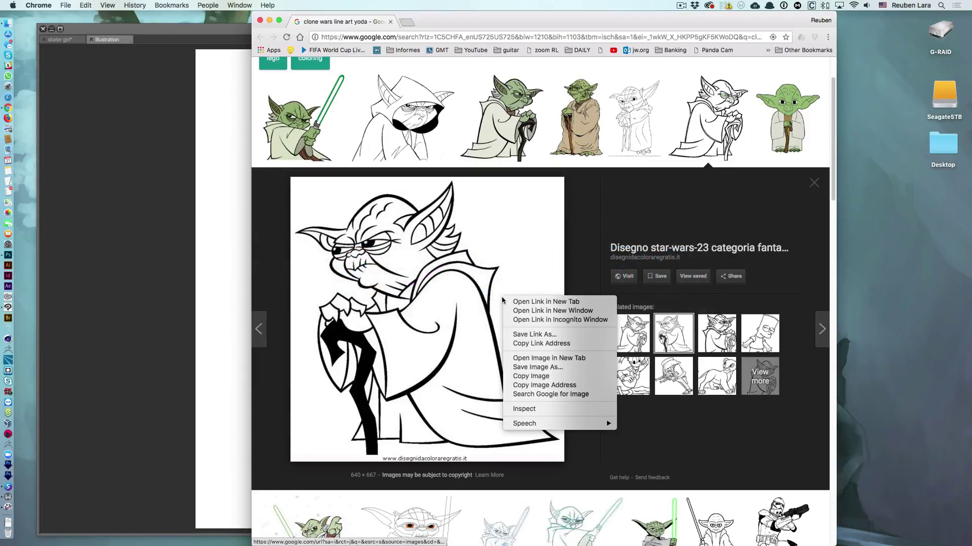
left_click(534, 358)
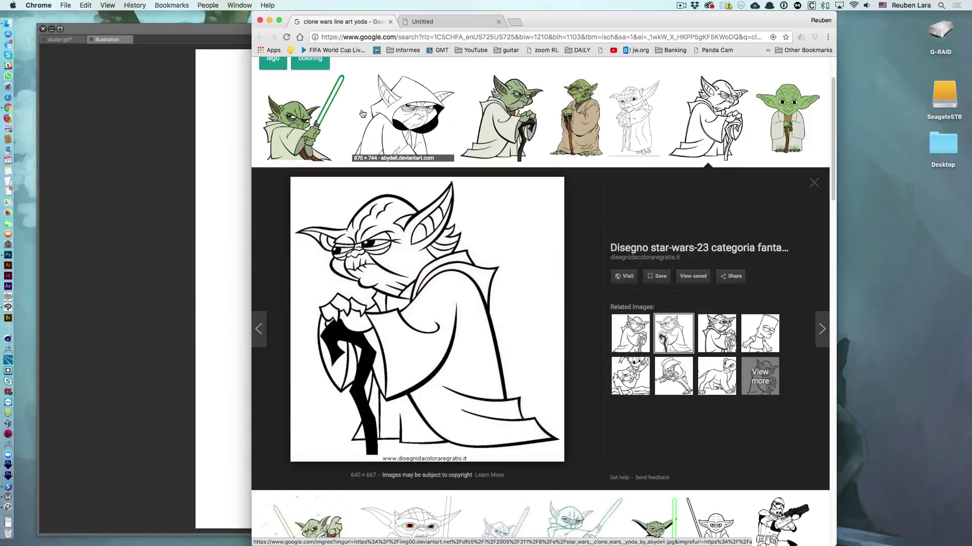
left_click(446, 22)
right_click(514, 303)
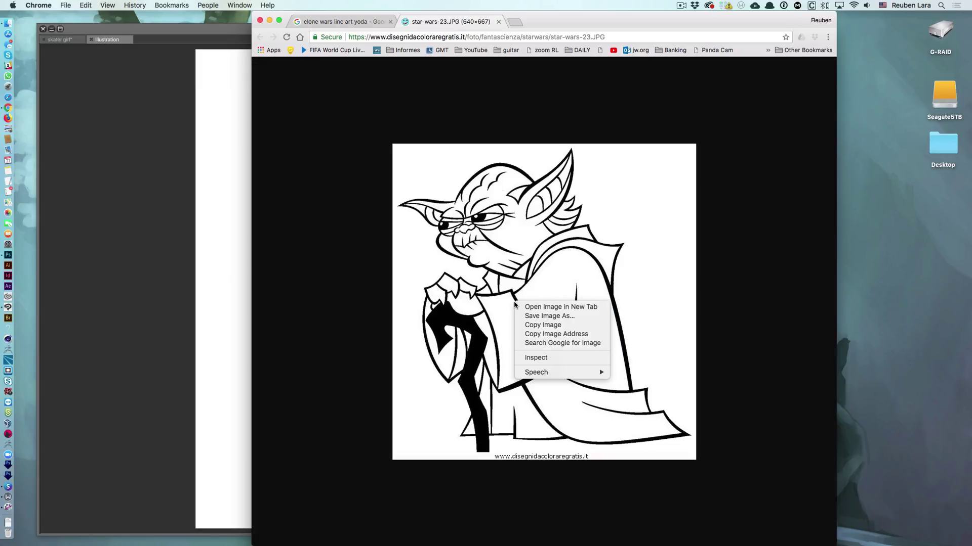
left_click(536, 326)
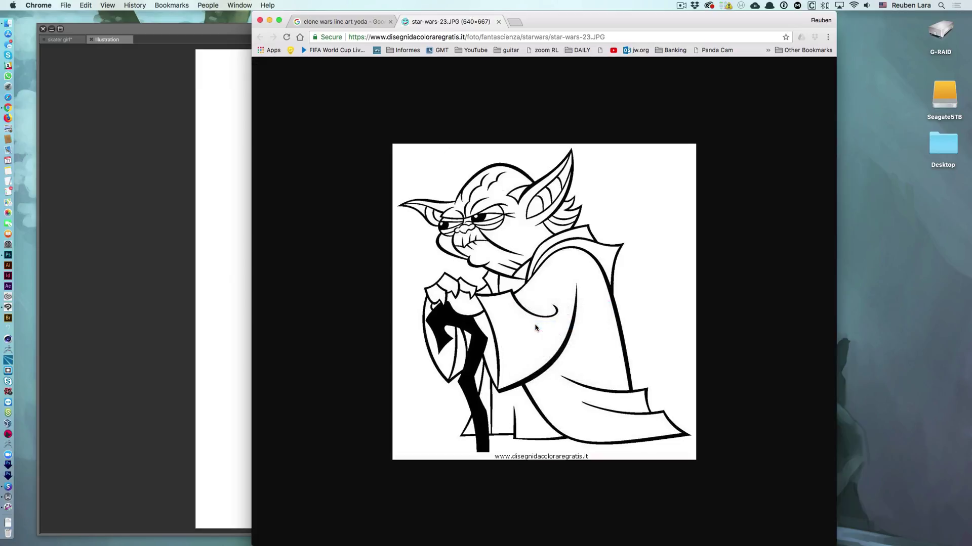
left_click(193, 287)
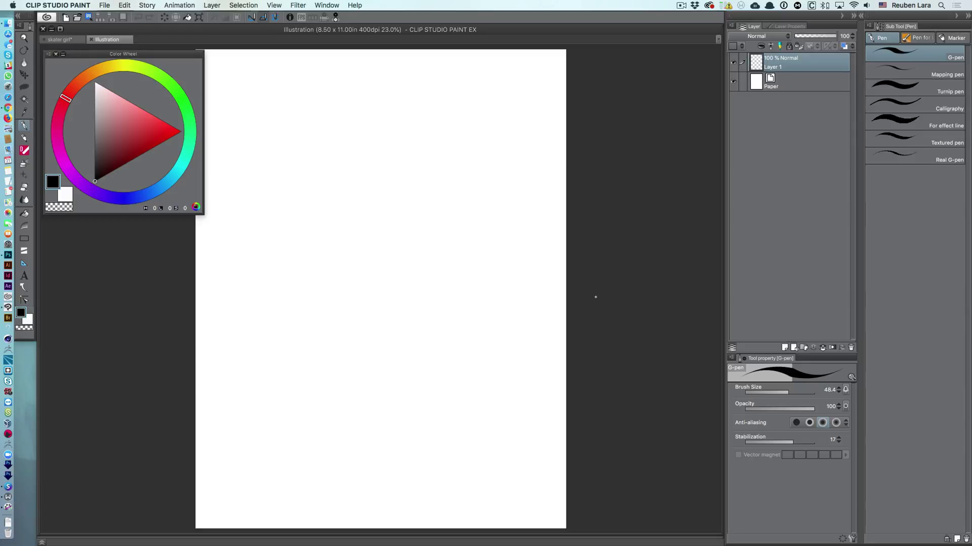
Paste the Yoda image as a new layer and drag it to the canvas centre.
key("super+v")
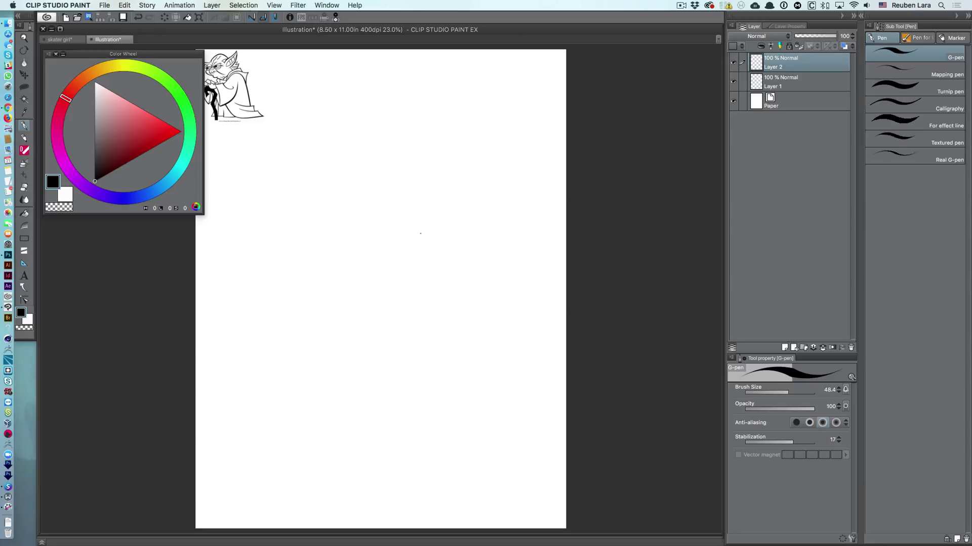
key("k")
left_click_drag(241, 111, 396, 306)
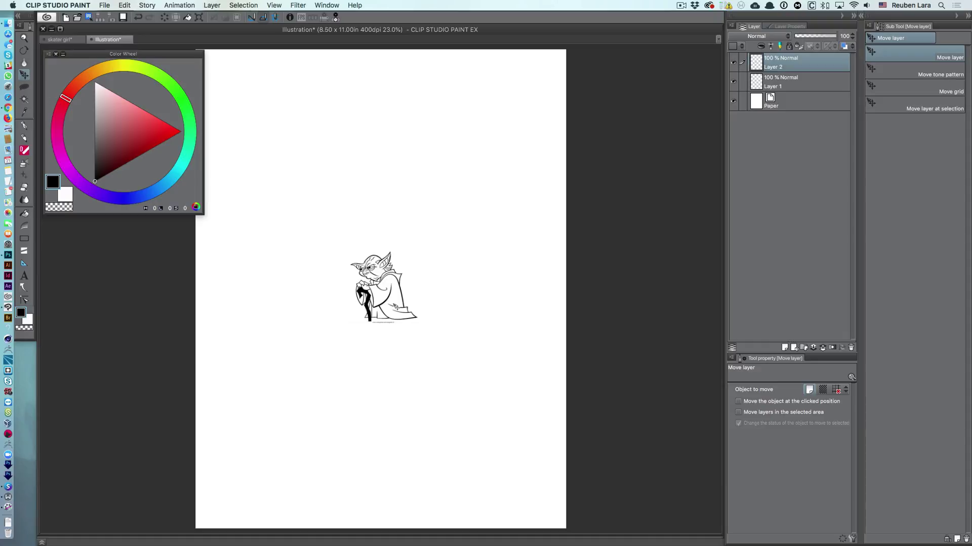
View the canvas size in pixels under Change Image Resolution, cancel, then revisit the Chrome Yoda results.
left_click(126, 5)
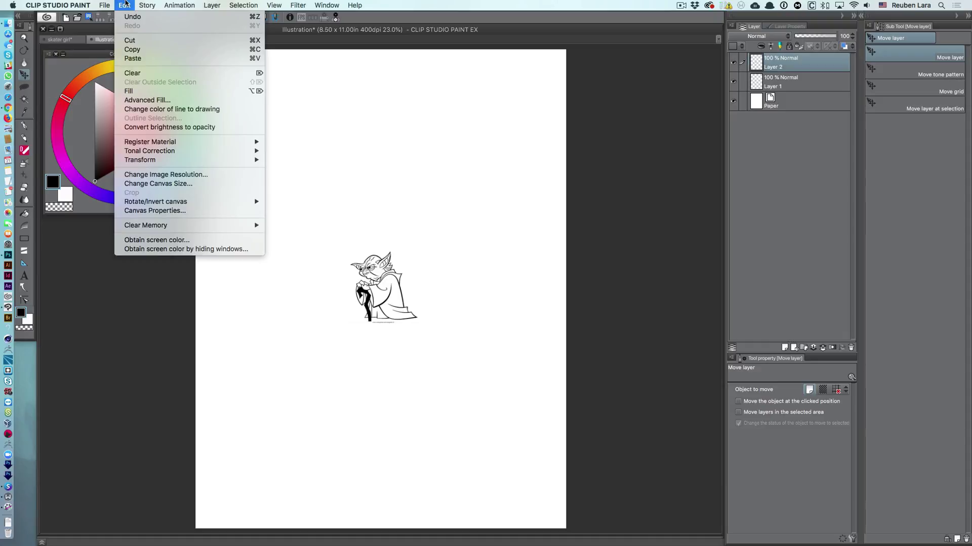
left_click(152, 177)
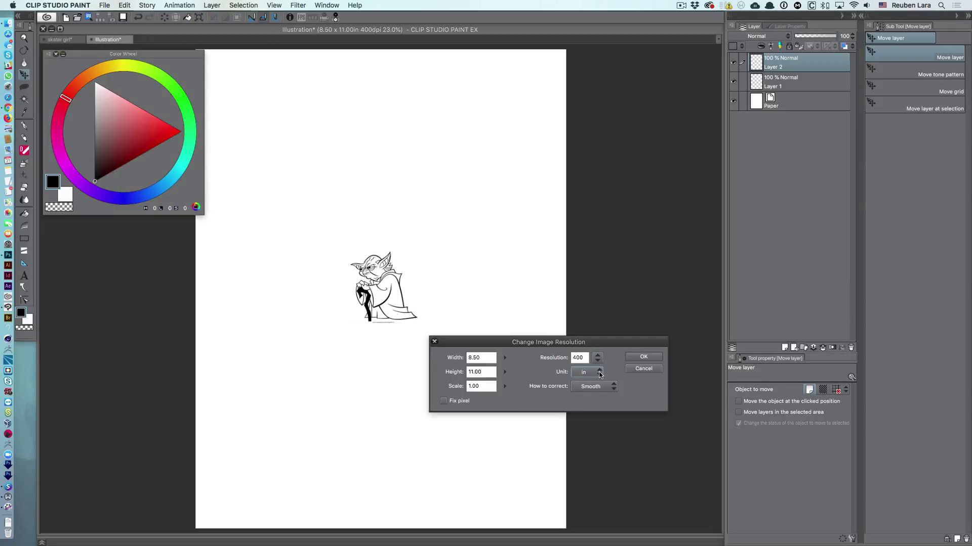
left_click(600, 374)
left_click(586, 383)
left_click(646, 369)
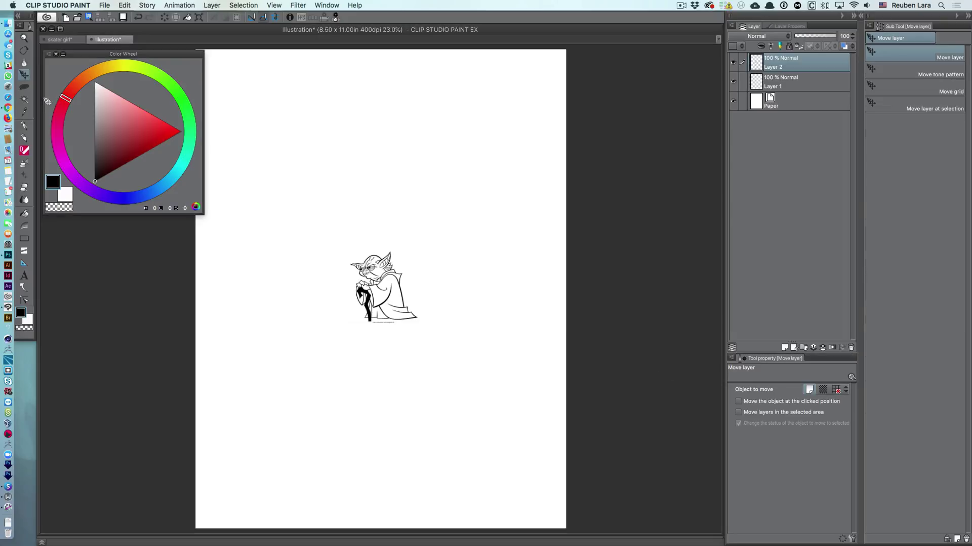
left_click(8, 108)
left_click(357, 22)
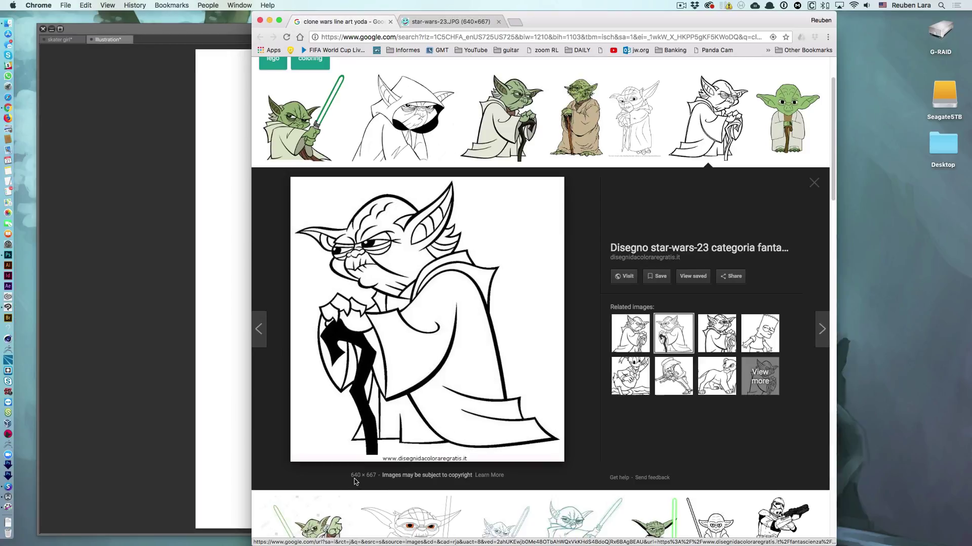
Bring the Clip Studio Paint canvas with the centred Yoda back to the front.
left_click(147, 418)
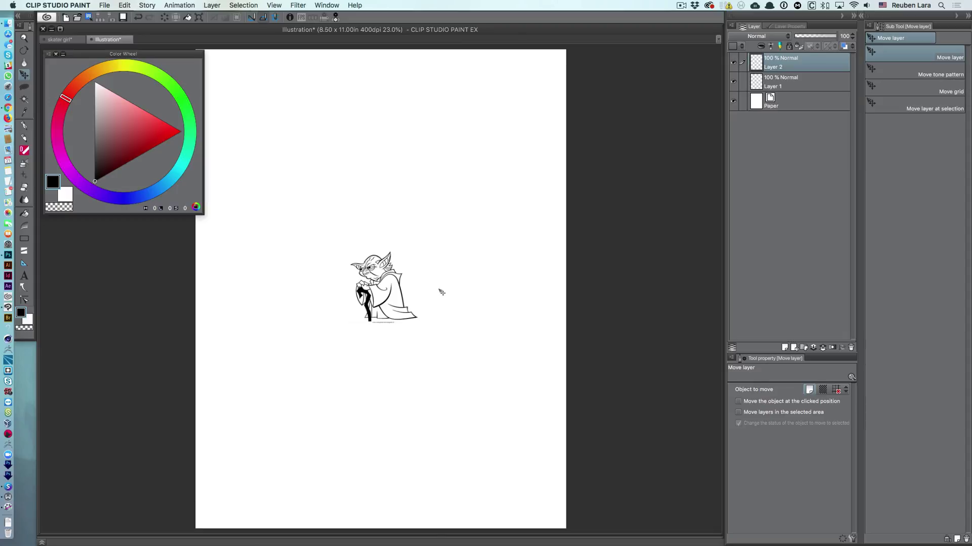
Scale the Yoda layer up to about 506%, inspect it, then fit the page to the window.
key("super+t")
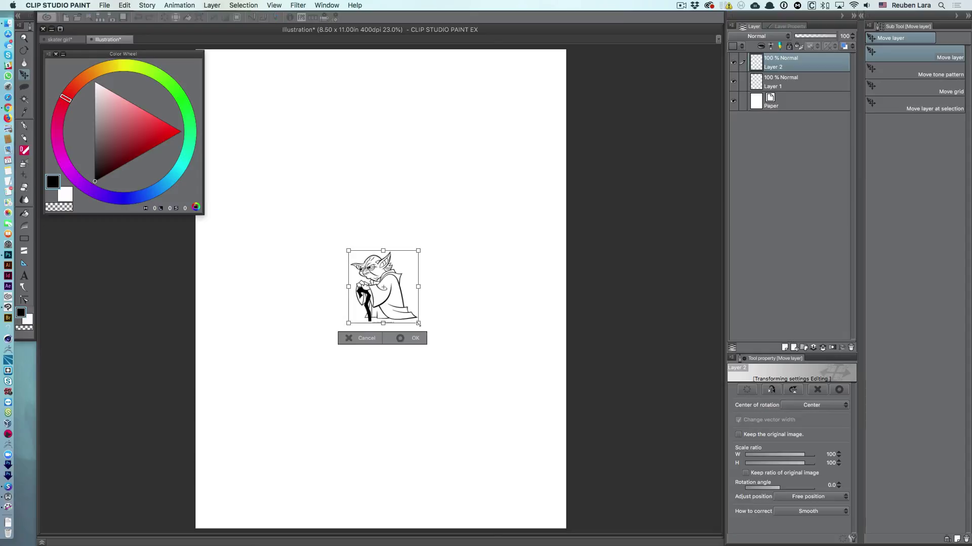
left_click_drag(445, 358, 527, 462)
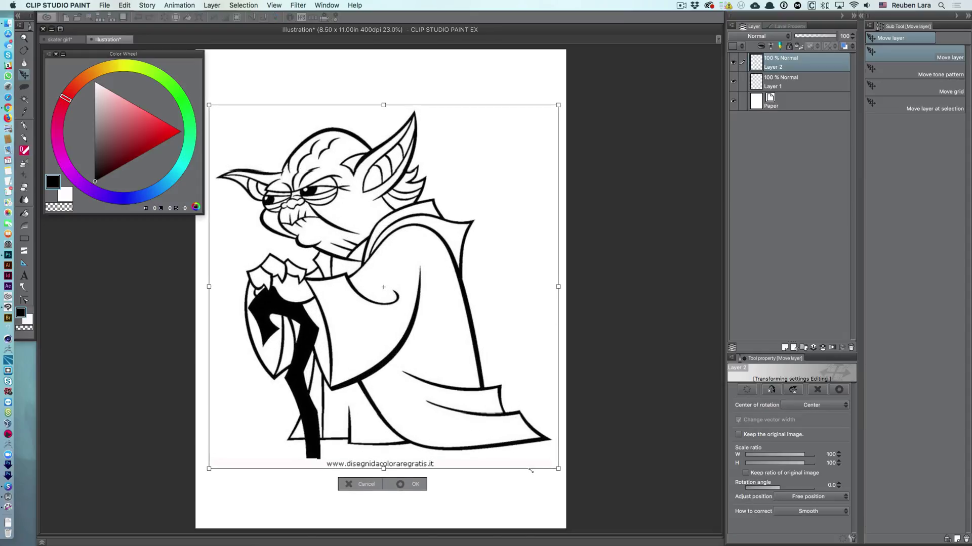
key("Return")
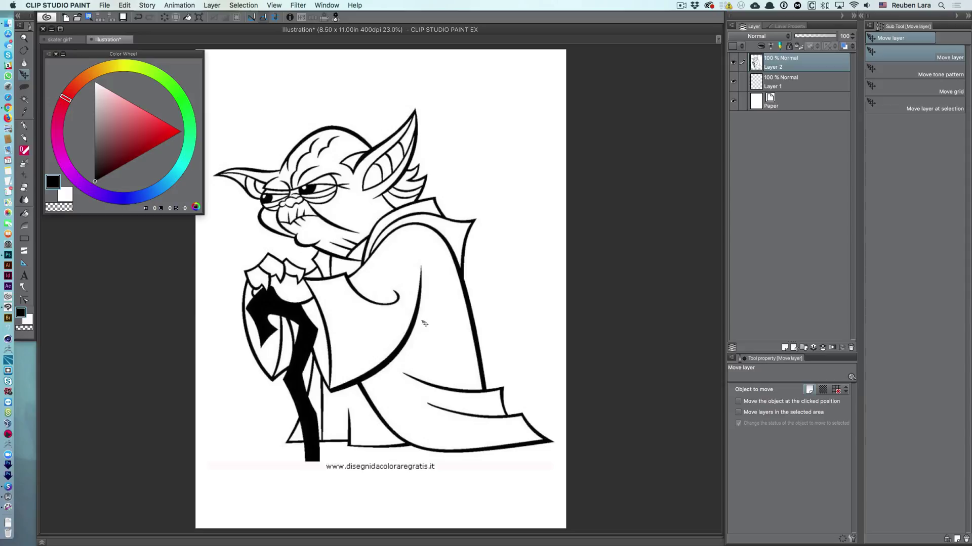
left_click_drag(364, 262, 408, 264)
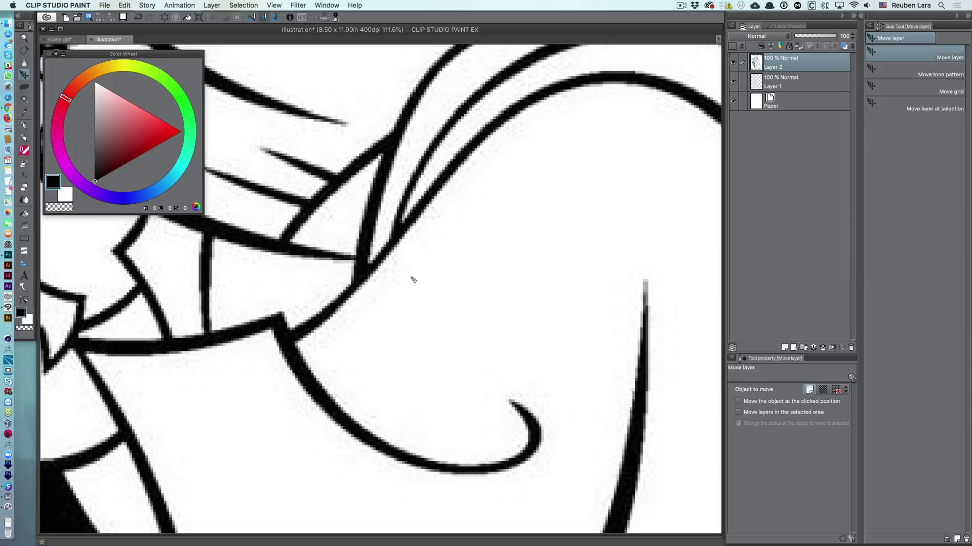
key("super+0")
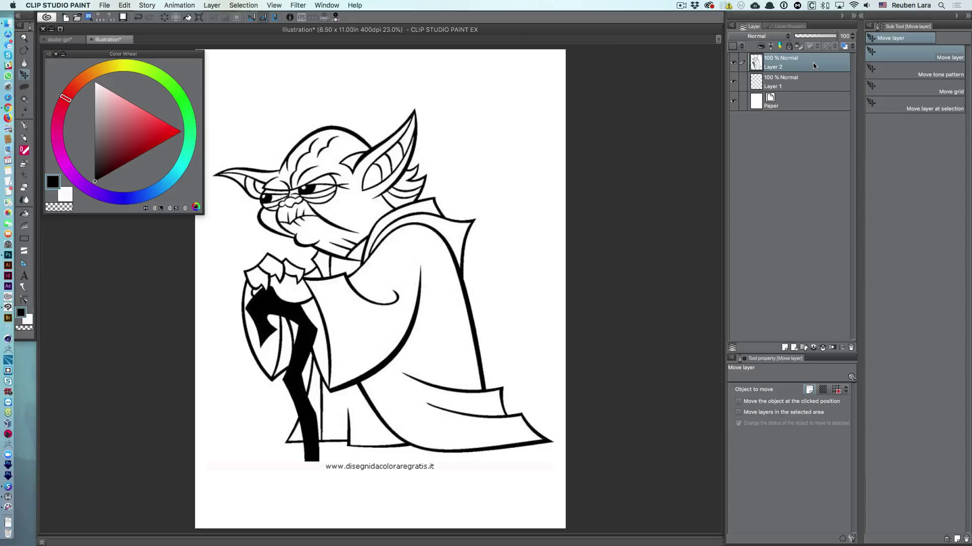
Delete the Yoda layer and open skater girl.jpg as a new document.
left_click(851, 348)
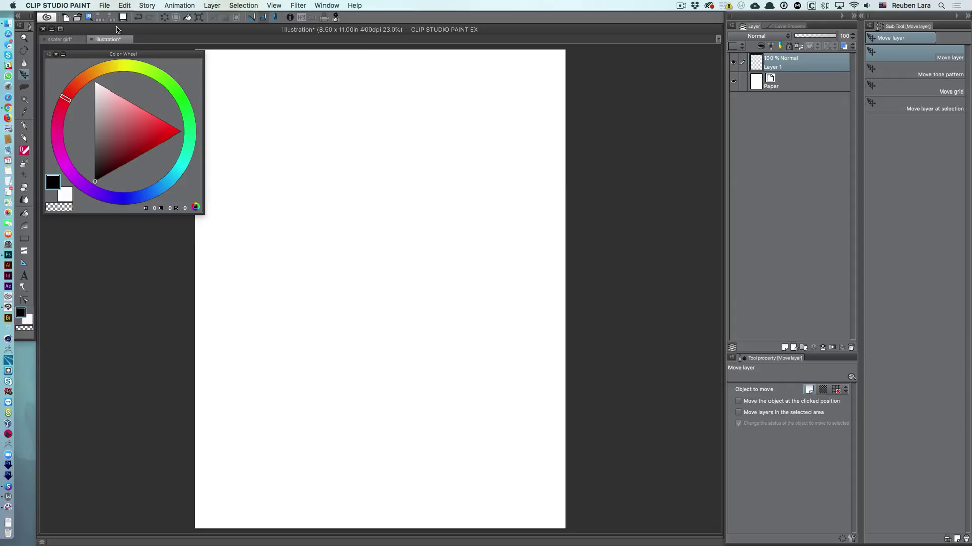
left_click(99, 5)
left_click(111, 37)
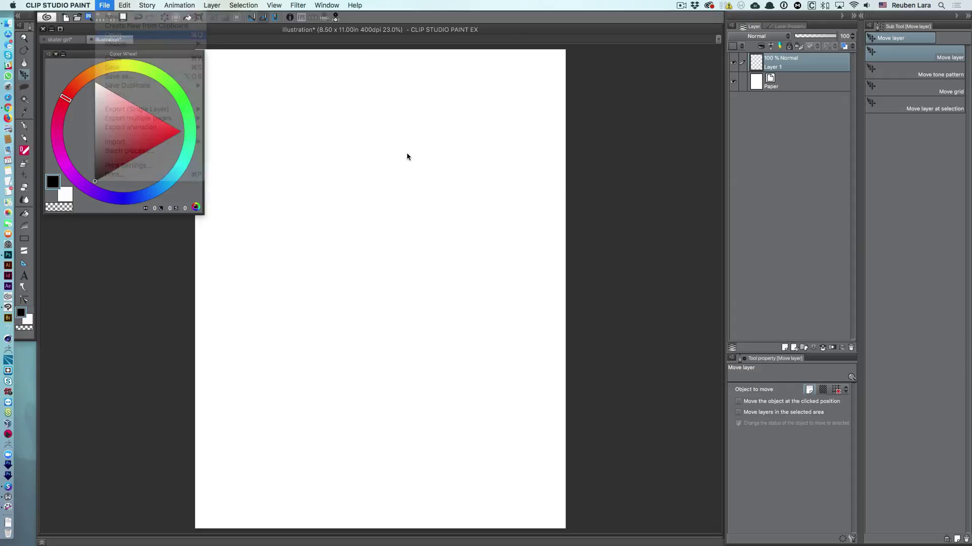
left_click(312, 78)
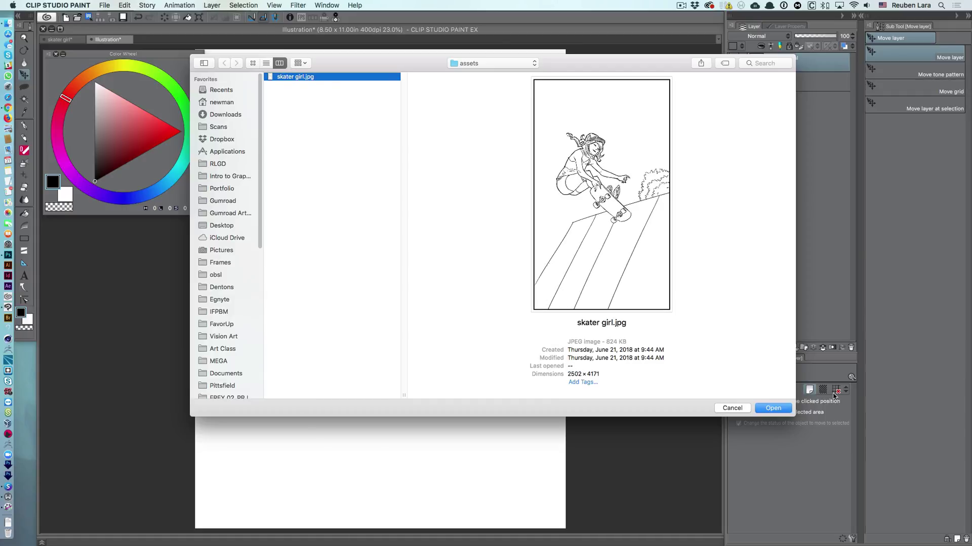
left_click(773, 408)
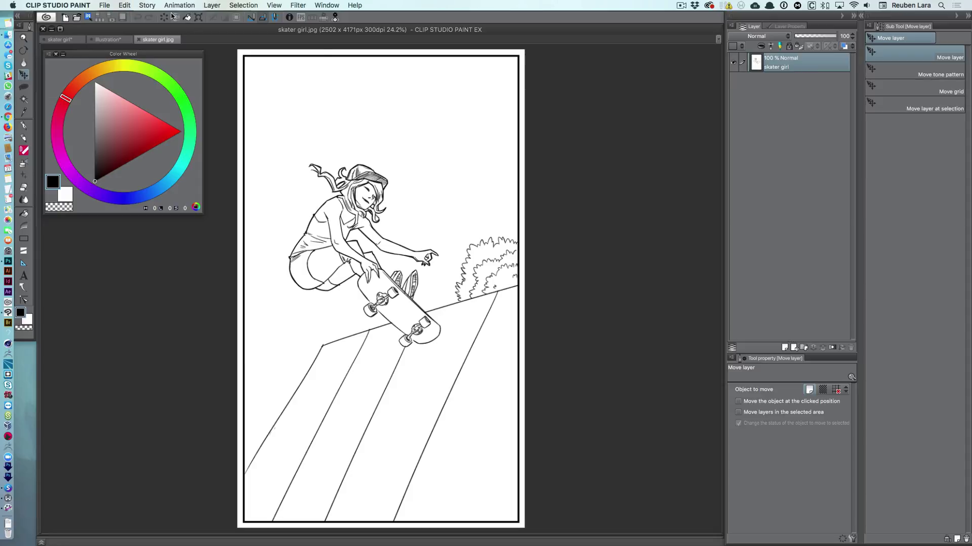
Copy the skater girl line art and go to the Illustration document.
left_click(122, 4)
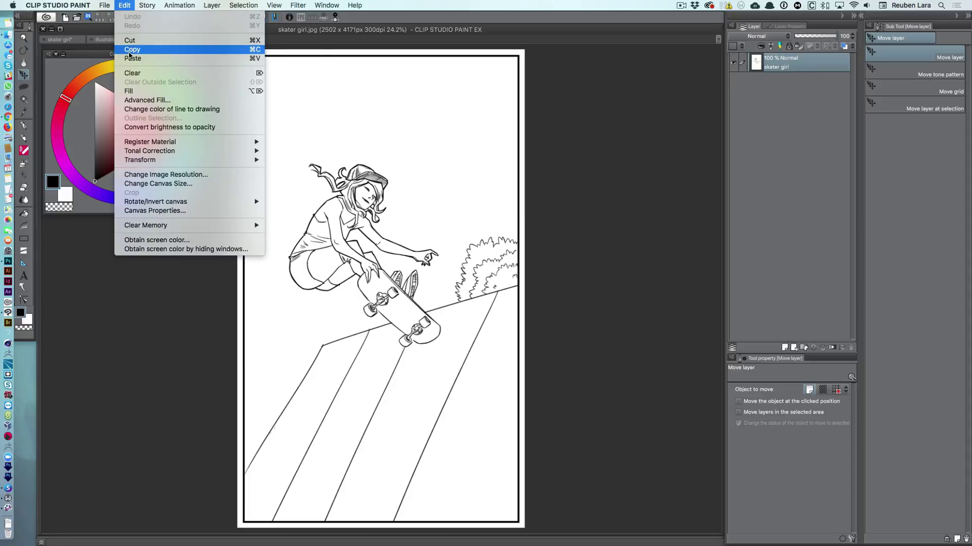
left_click(133, 49)
left_click(110, 40)
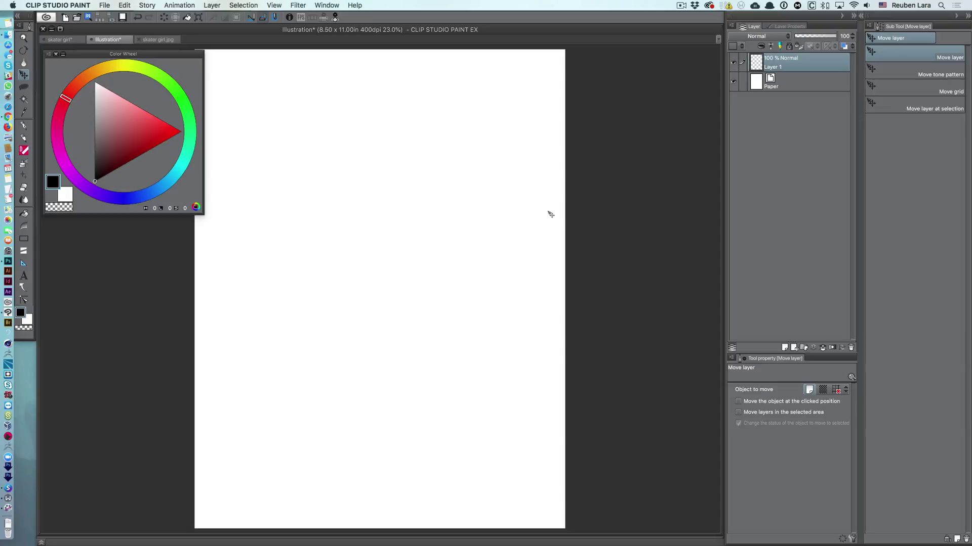
Paste the skater girl line art, centre it, and toggle the Paper layer off and on.
key("super+v")
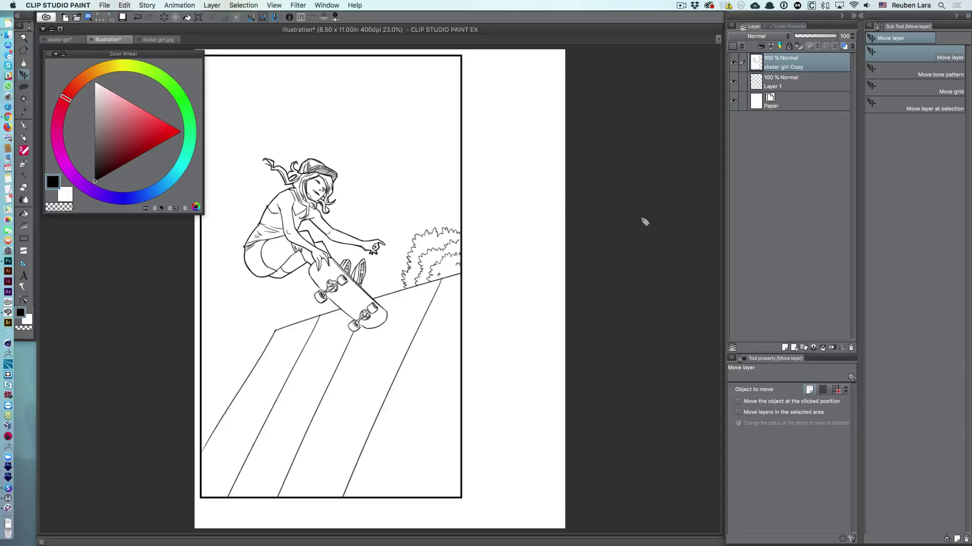
left_click_drag(427, 273, 470, 287)
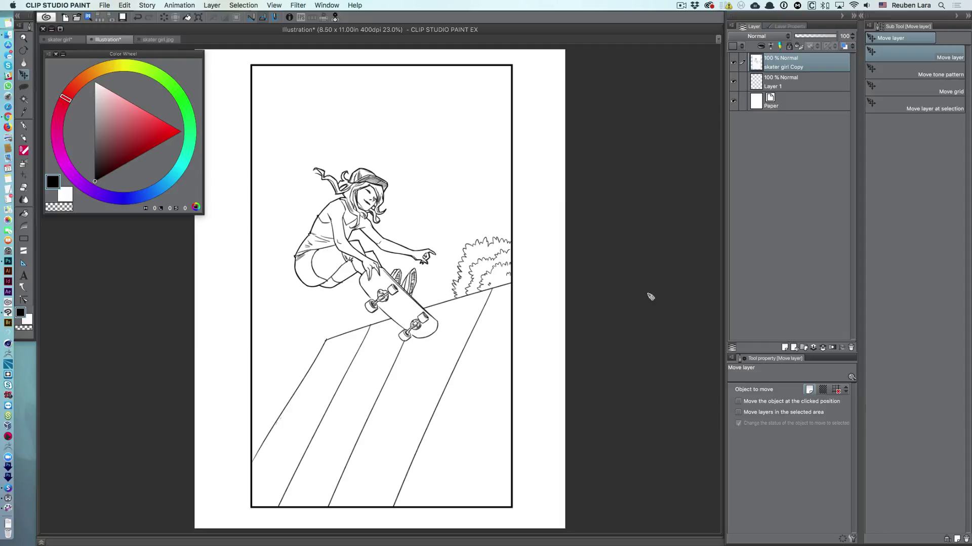
left_click(734, 103)
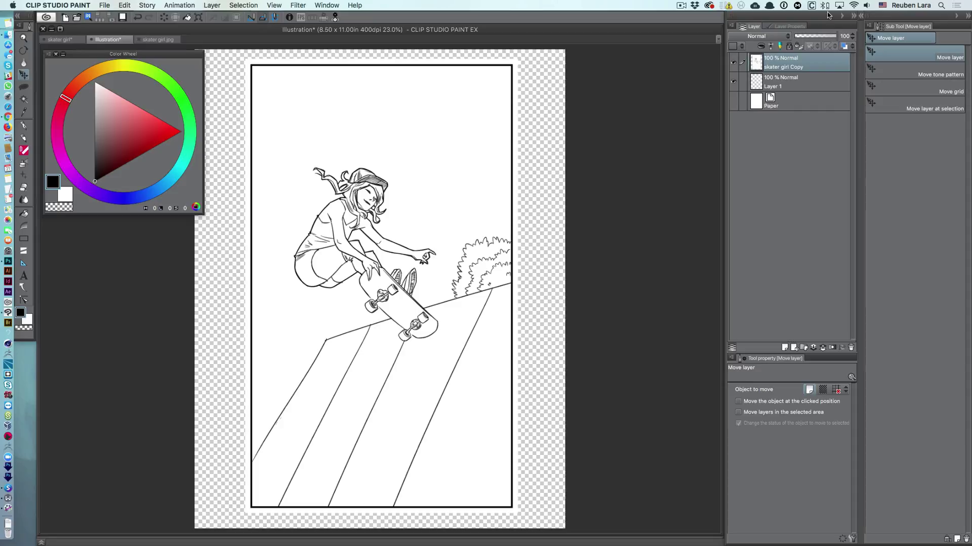
left_click(733, 101)
On Layer 1, set up a much larger dark red G-pen.
left_click(802, 85)
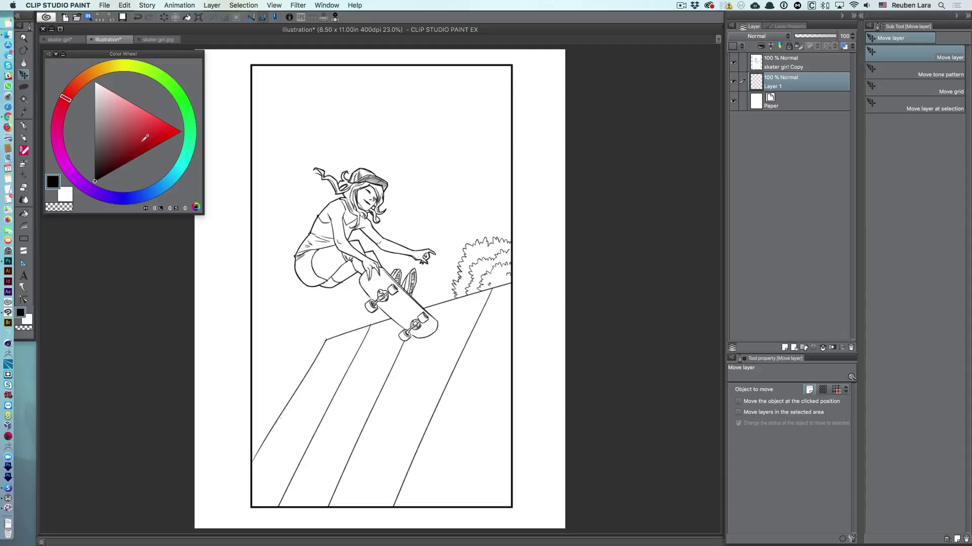
left_click(143, 135)
key("p")
mouse_move(517, 206)
left_mouse_down()
mouse_move(537, 186)
mouse_move(517, 203)
left_mouse_up()
Scribble thick red strokes left and right of the drawing, then select the skater girl Copy layer.
mouse_move(542, 213)
left_mouse_down()
mouse_move(517, 233)
mouse_move(516, 267)
left_mouse_up()
left_click_drag(522, 276, 517, 286)
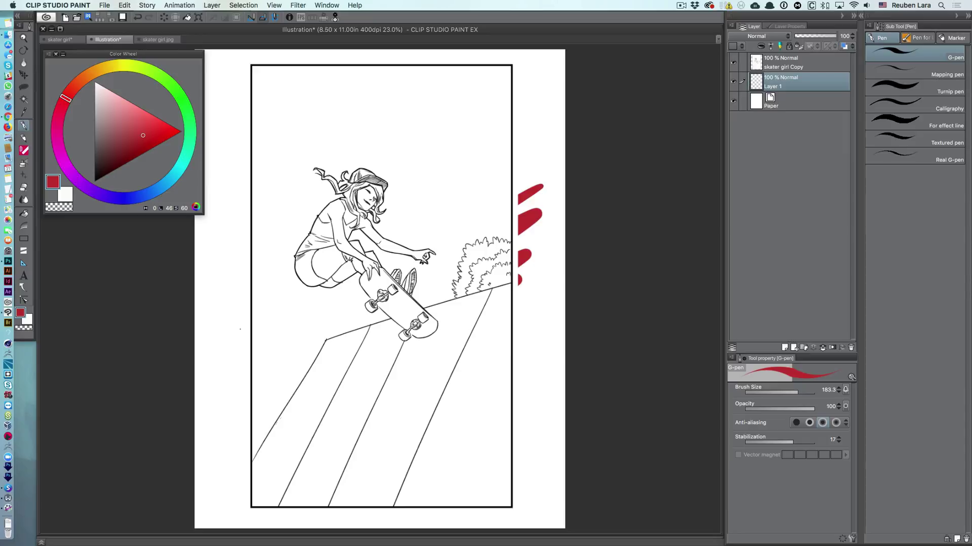
left_click_drag(245, 241, 232, 264)
left_click_drag(245, 266, 237, 288)
left_click_drag(245, 243, 223, 276)
left_click_drag(245, 346, 240, 362)
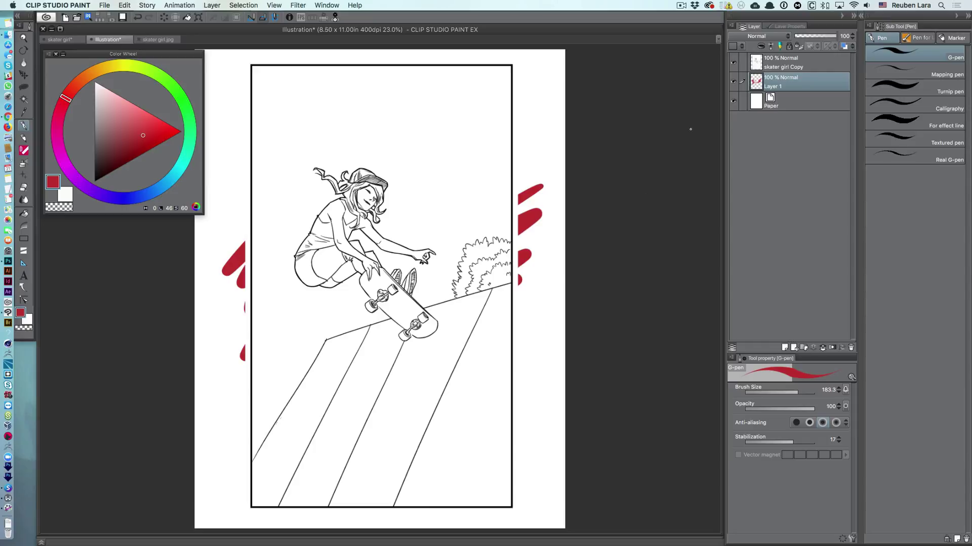
left_click(786, 70)
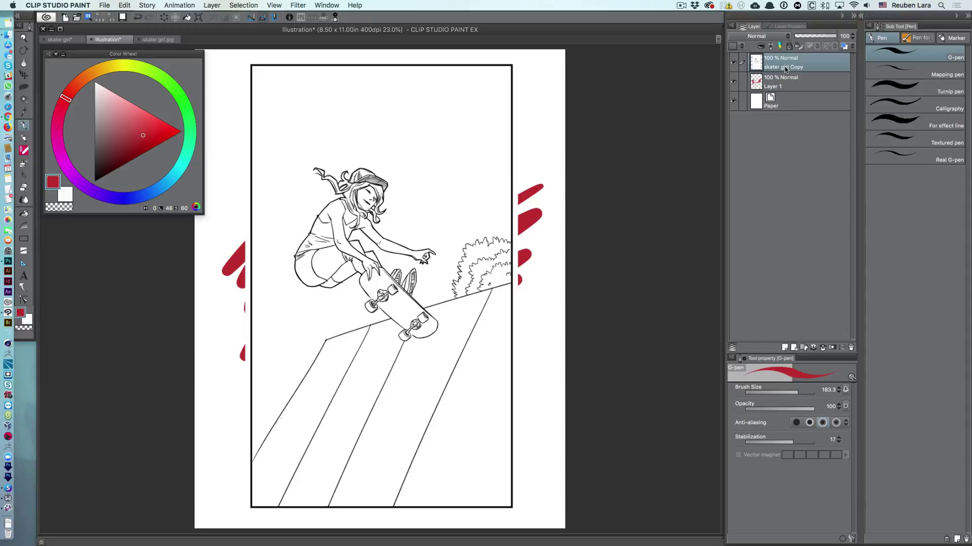
left_click(765, 36)
left_click(759, 65)
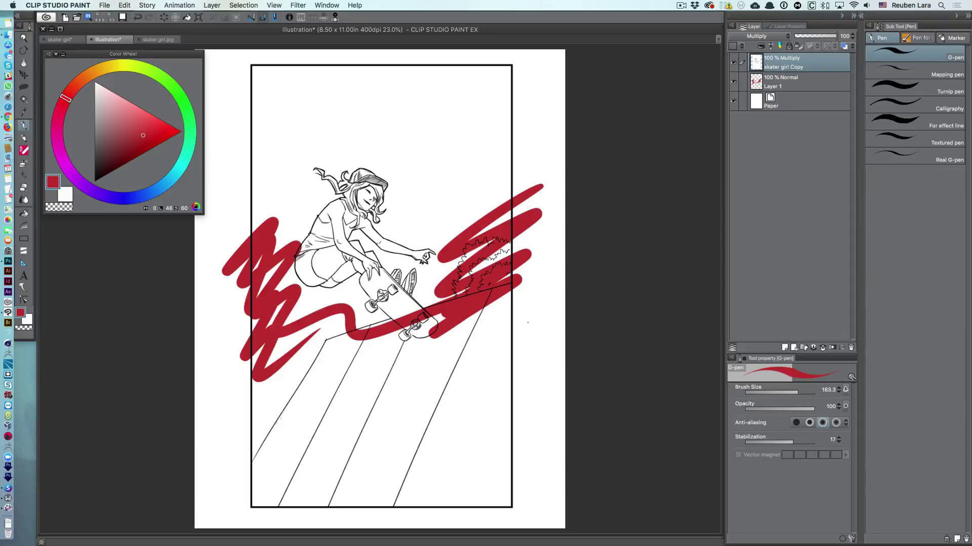
left_click(766, 36)
left_click(756, 50)
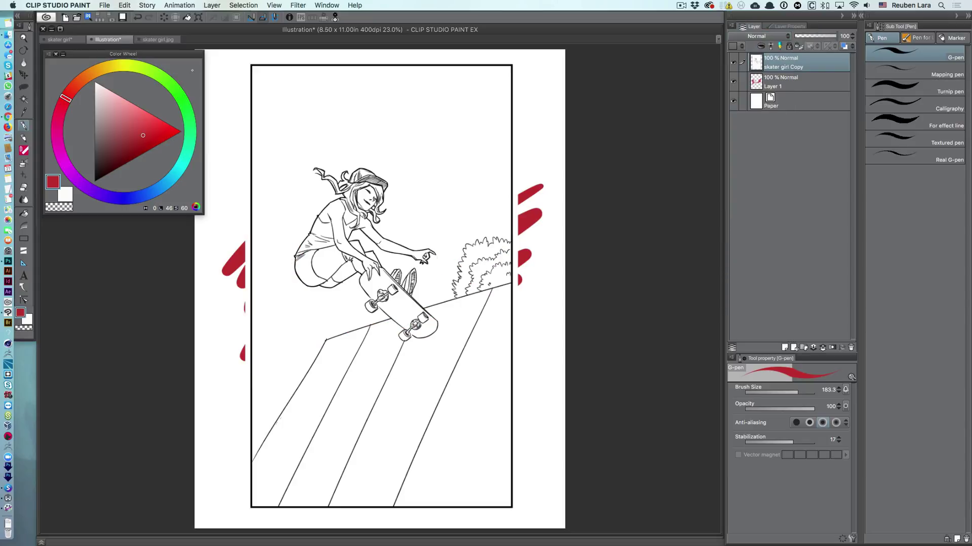
Apply Convert brightness to opacity to the skater girl Copy layer and shift it to confirm transparency.
left_click(124, 5)
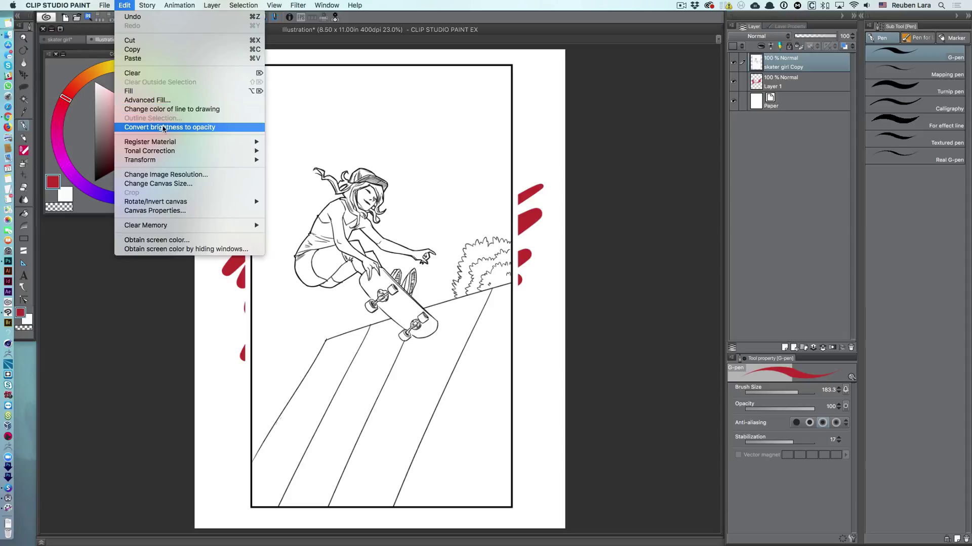
left_click(188, 127)
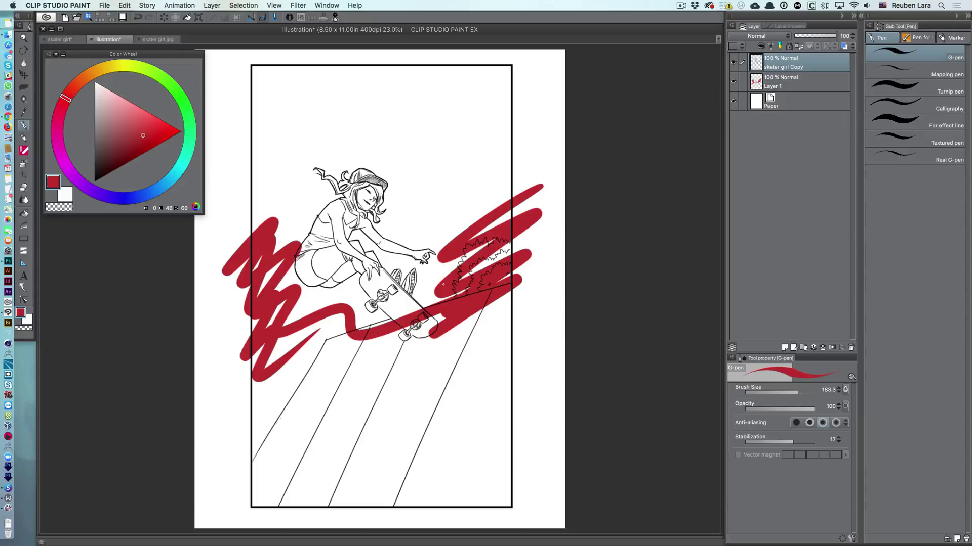
key("k")
left_click_drag(446, 283, 472, 275)
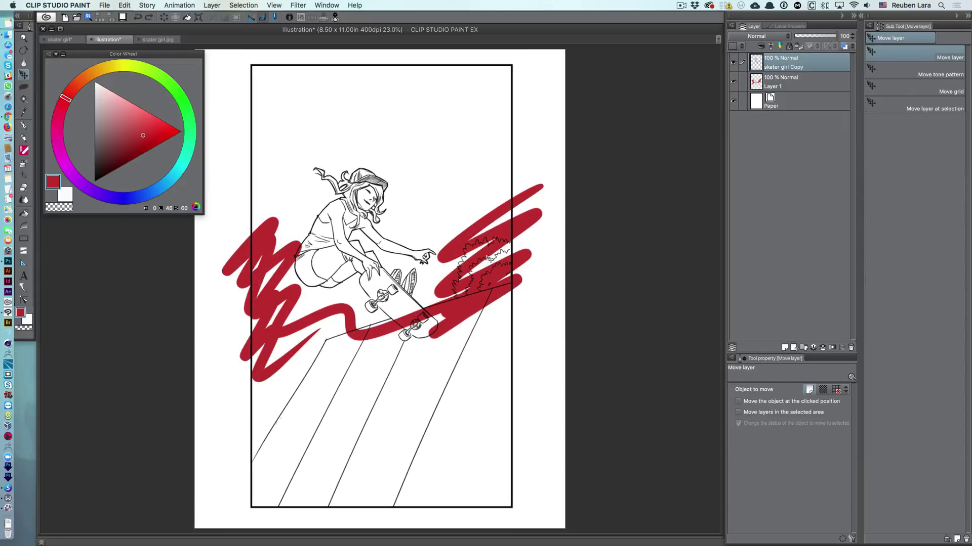
Lock the line art layer's transparent pixels and pick blue as the drawing colour.
scroll(489, 260, "up", 10)
scroll(517, 267, "down", 10)
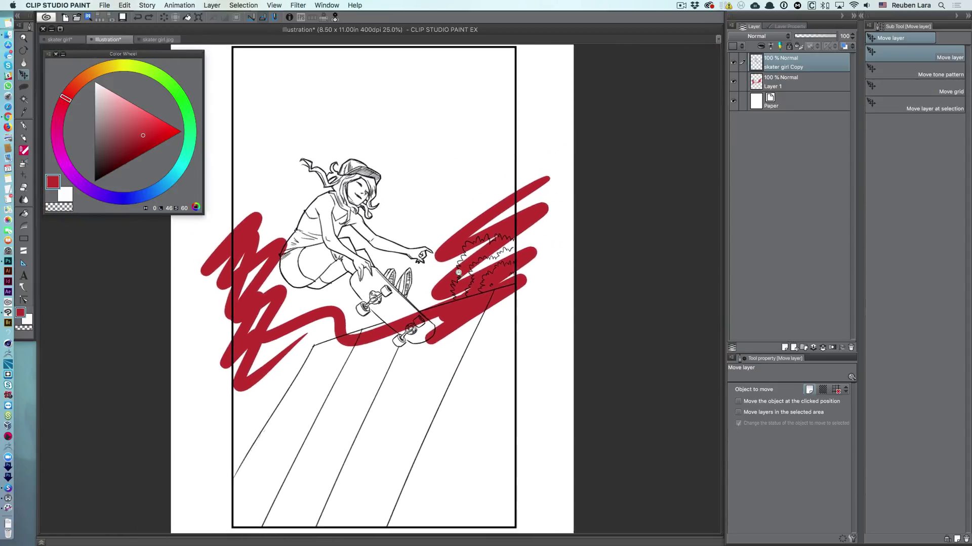
scroll(461, 276, "up", 1)
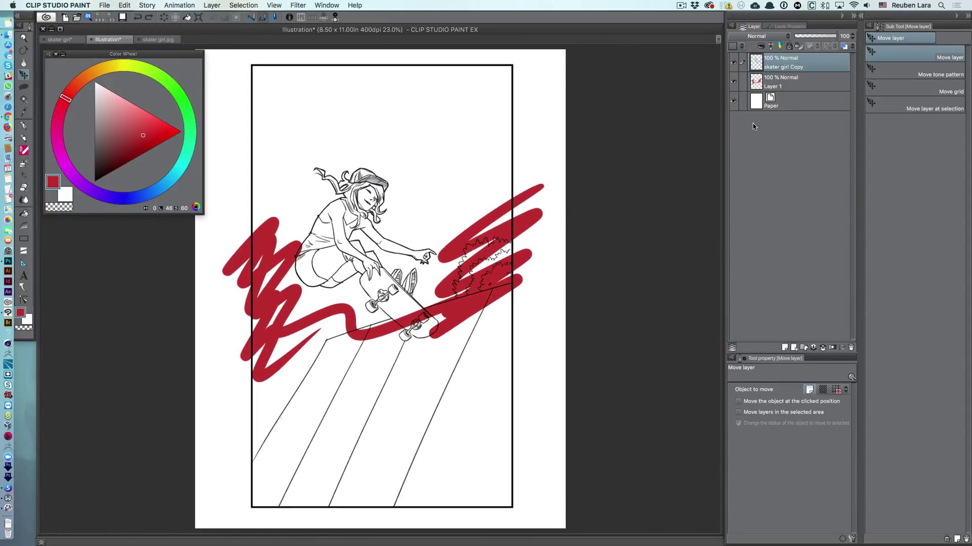
left_click(799, 46)
left_click(162, 186)
Paint the shoulder, collar and arm lines blue with the G-pen, then switch to Photoshop.
scroll(339, 215, "up", 4)
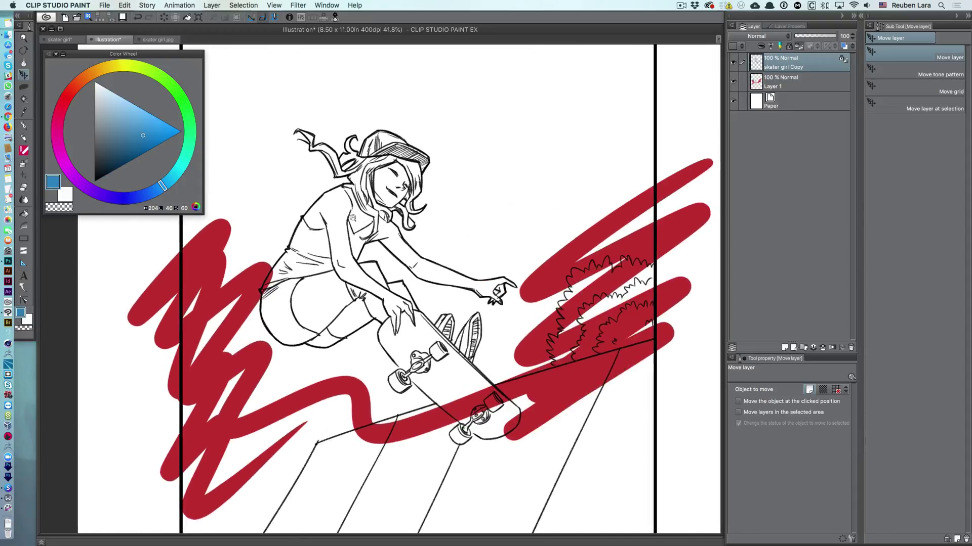
scroll(329, 202, "up", 1)
key("p")
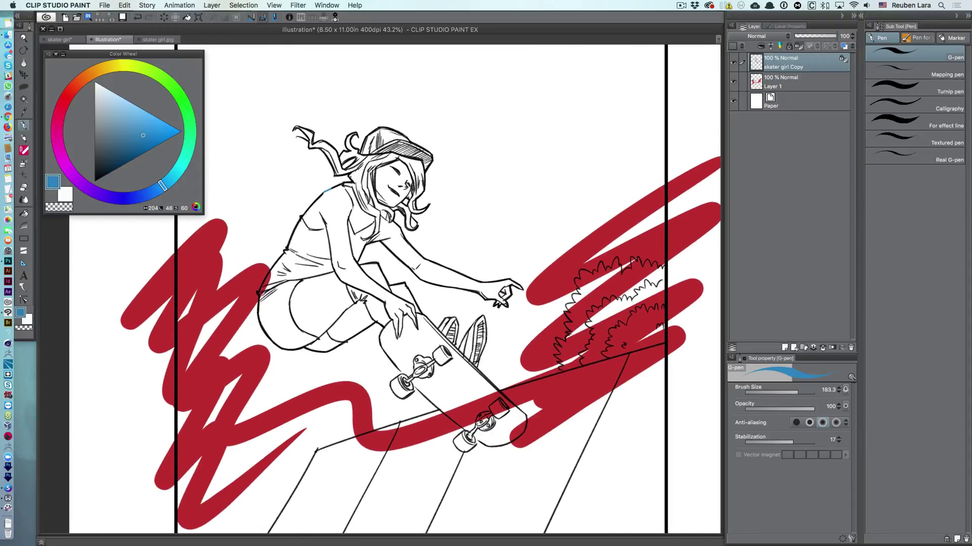
left_click_drag(327, 190, 287, 248)
left_click_drag(320, 213, 327, 223)
left_click_drag(361, 188, 352, 256)
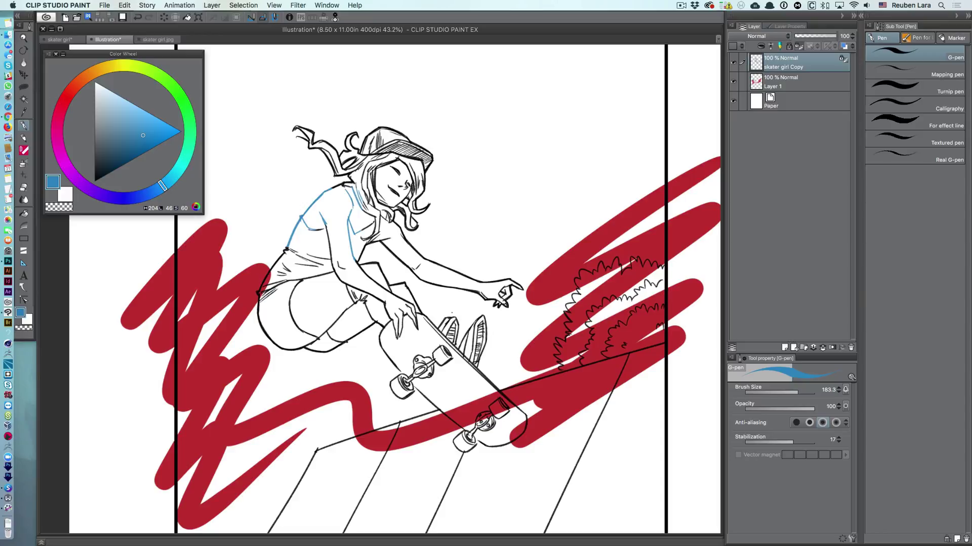
key("super+Tab")
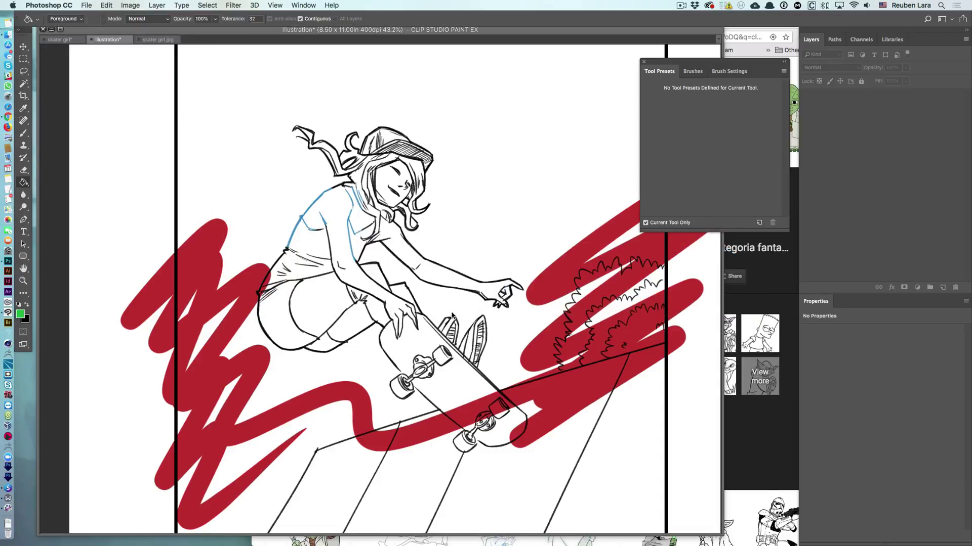
Create a new 8.5 × 11 inch document at 400 pixels/inch.
key("super+n")
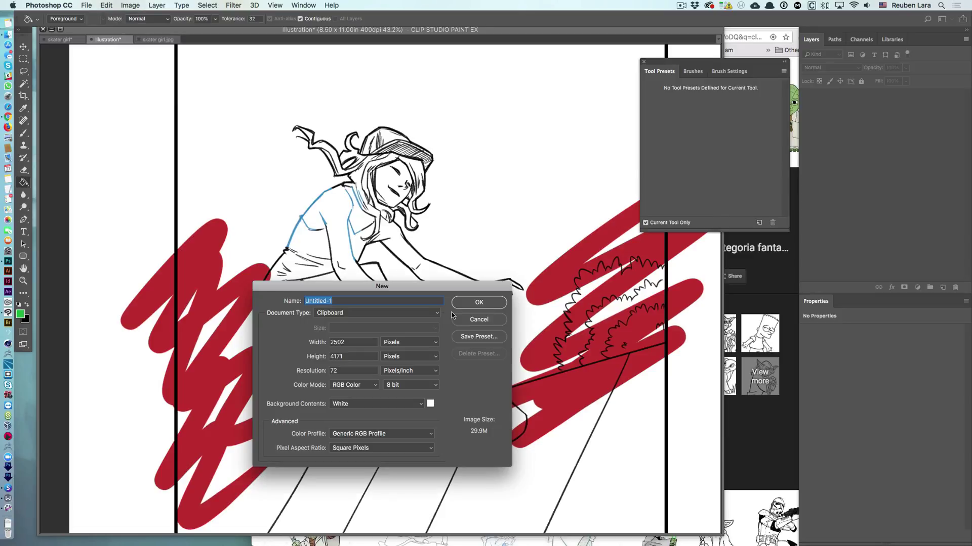
left_click_drag(426, 291, 441, 200)
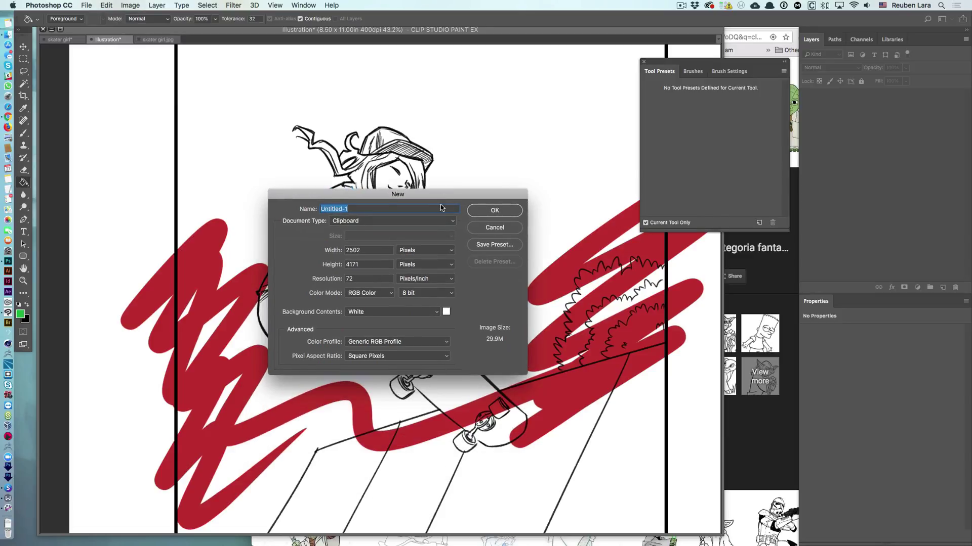
left_click(446, 250)
left_click(444, 259)
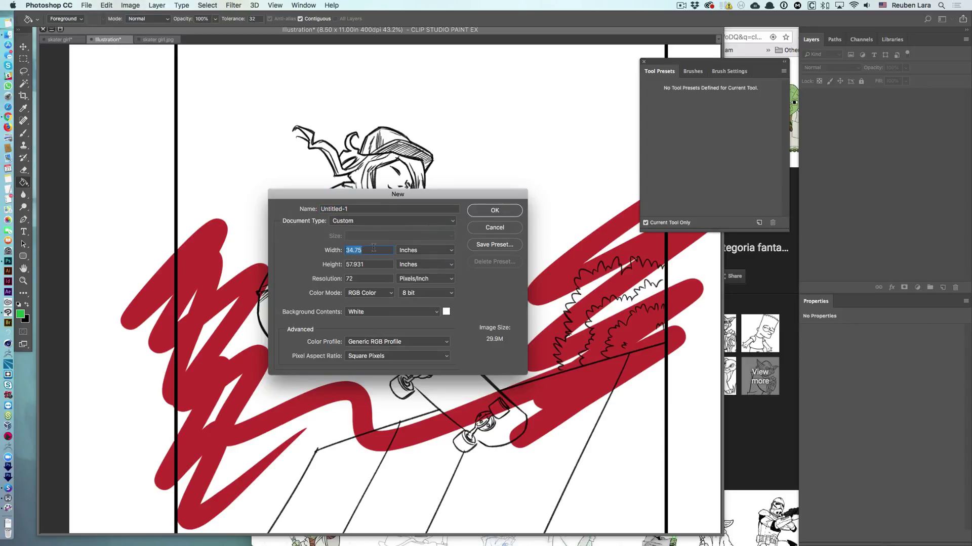
type("8.5")
key("Tab")
type("11")
key("Tab")
type("400")
key("Tab")
left_click(495, 211)
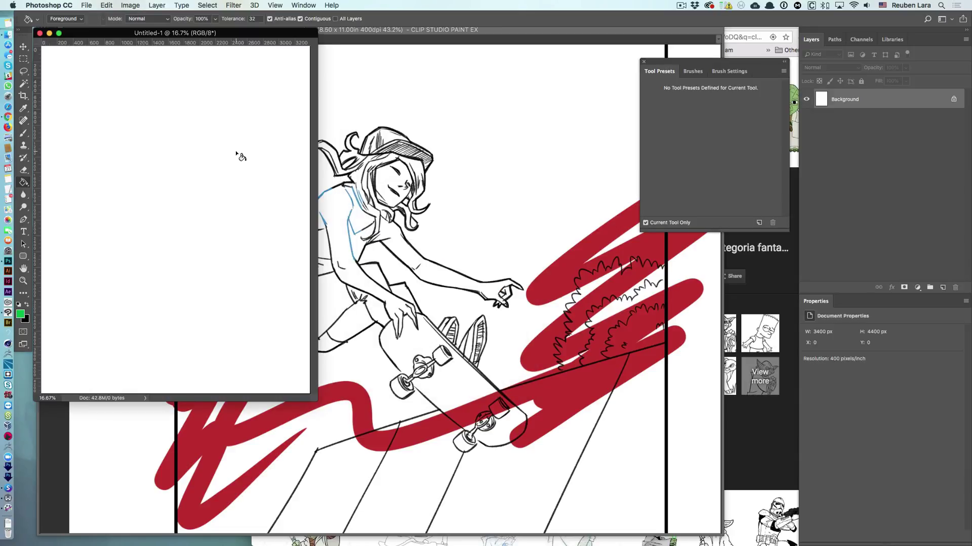
Open skater girl.jpg, drag it into Untitled-1 as a layer, and close the original.
key("super+o")
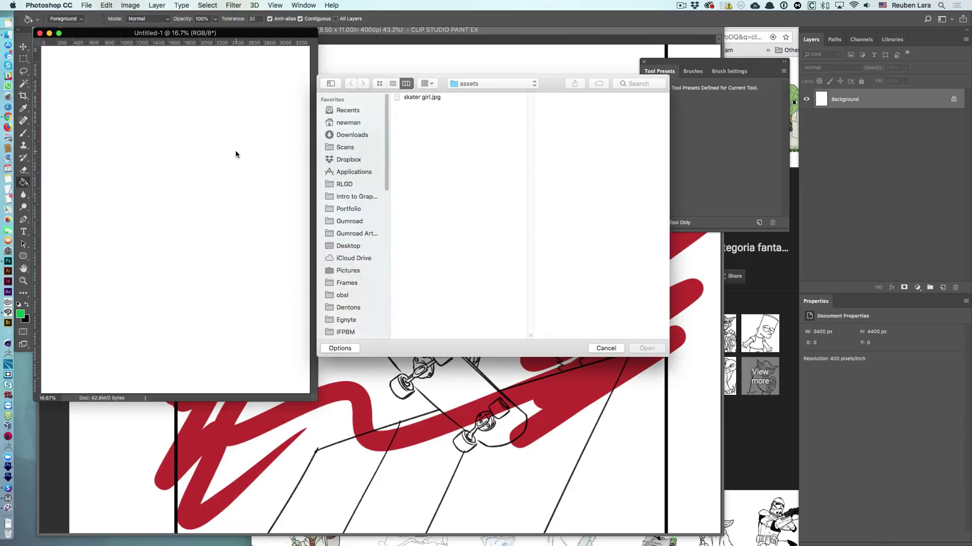
left_click(423, 98)
left_click(645, 349)
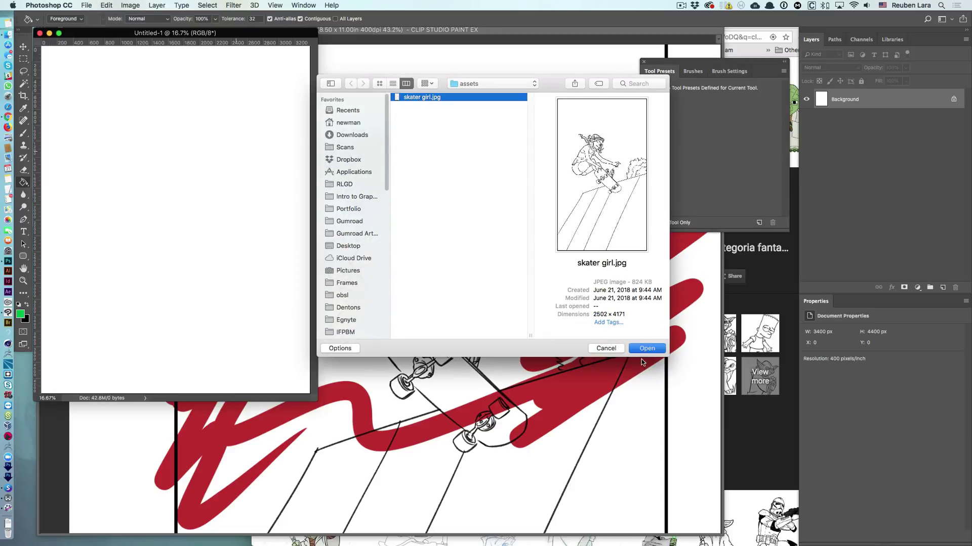
left_click_drag(118, 35, 458, 46)
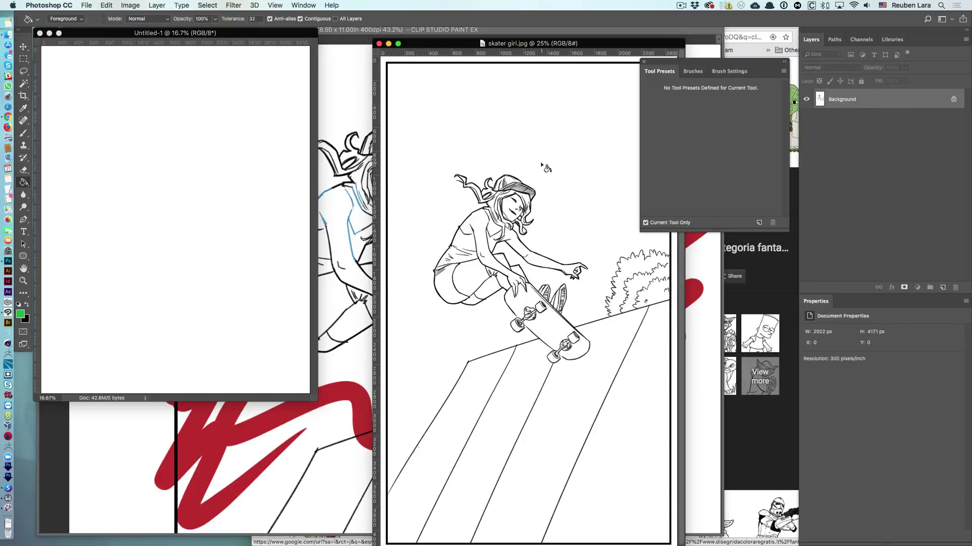
left_click(24, 46)
left_click_drag(583, 242, 158, 167)
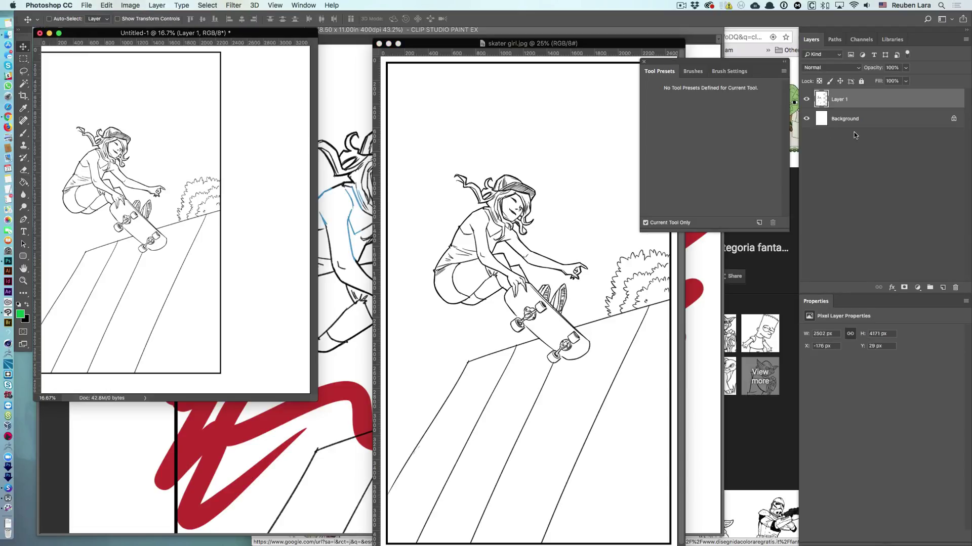
left_click(379, 44)
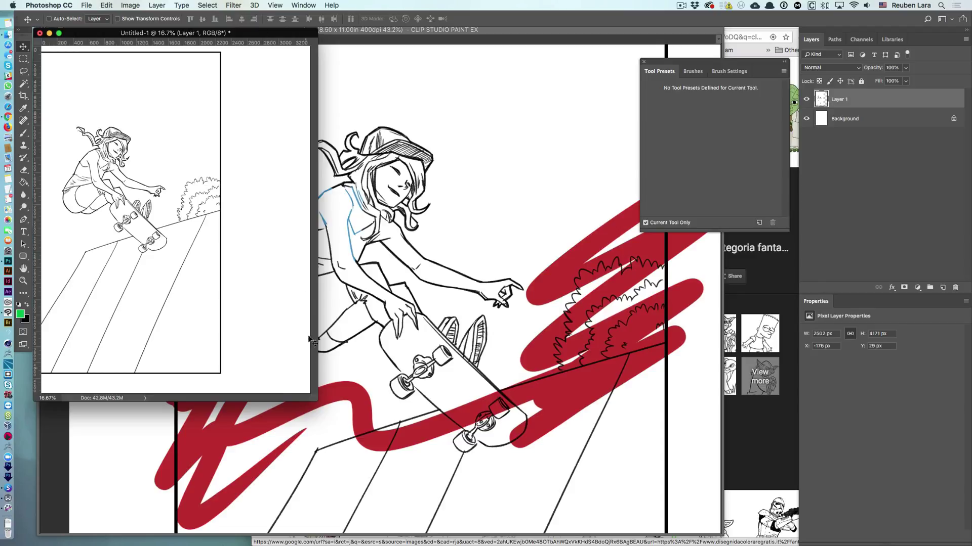
Centre the line art on the page in full-screen mode and toggle the Background to check.
key("f")
scroll(435, 278, "up", 5)
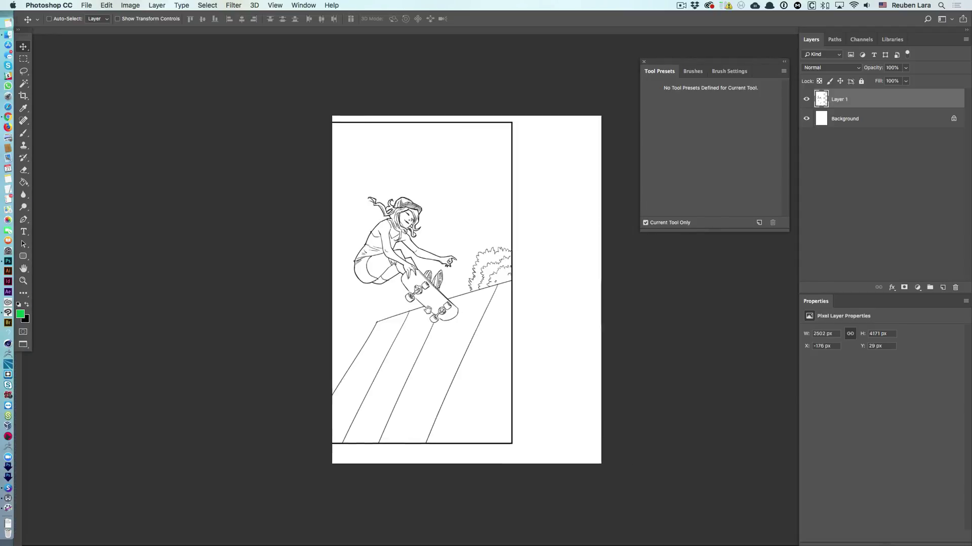
left_click_drag(435, 279, 498, 289)
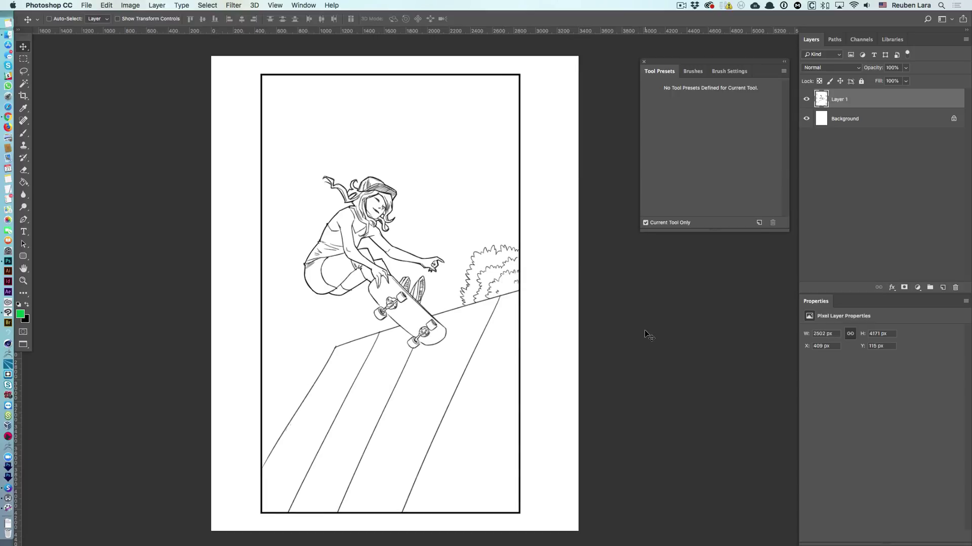
left_click(806, 119)
left_click(807, 118)
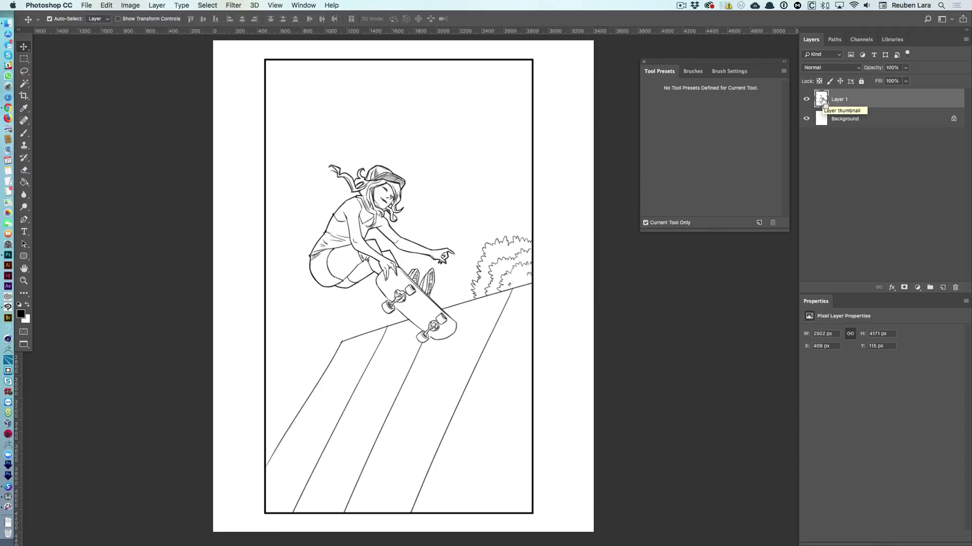
Copy Layer 1's line art from its pixel selection and create a new black-filled Layer 2.
left_click(822, 100, "super")
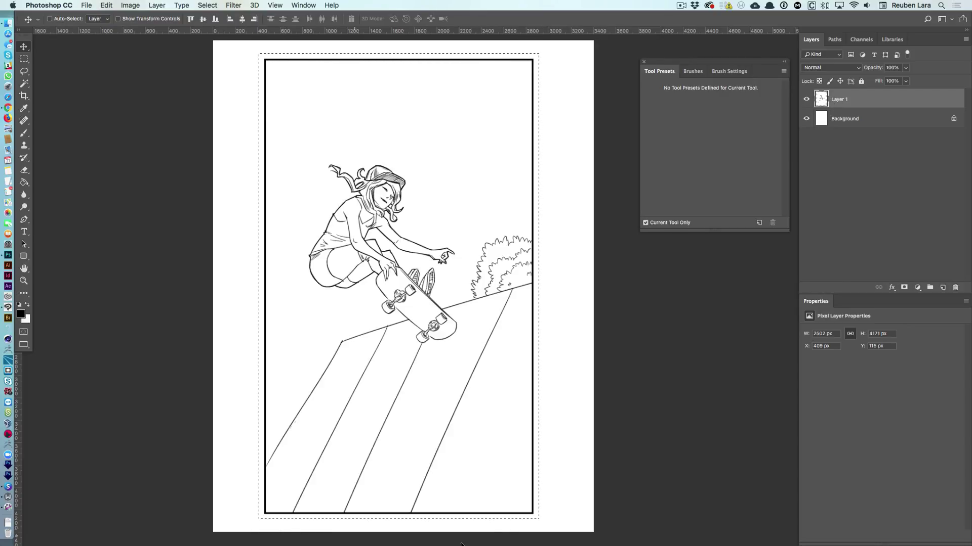
left_click(106, 5)
left_click(111, 74)
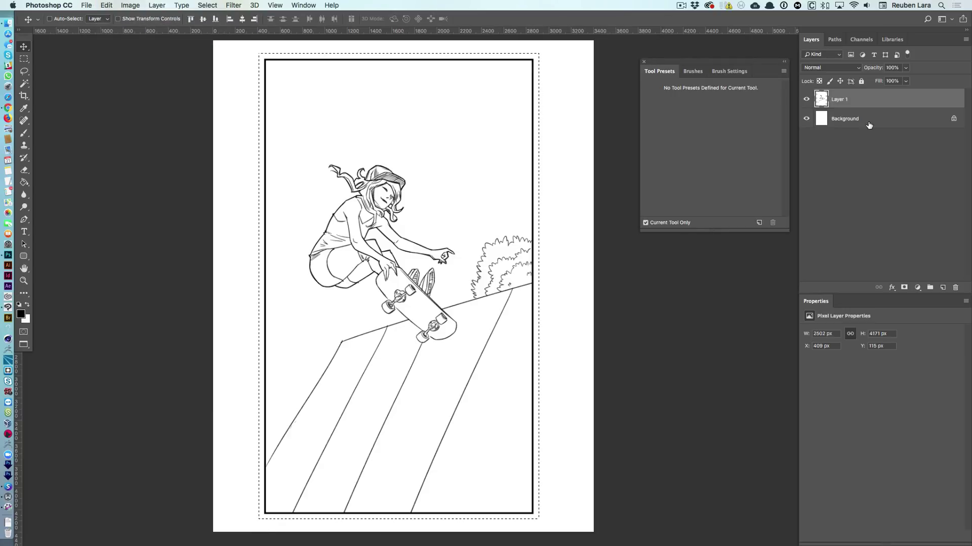
key("super+d")
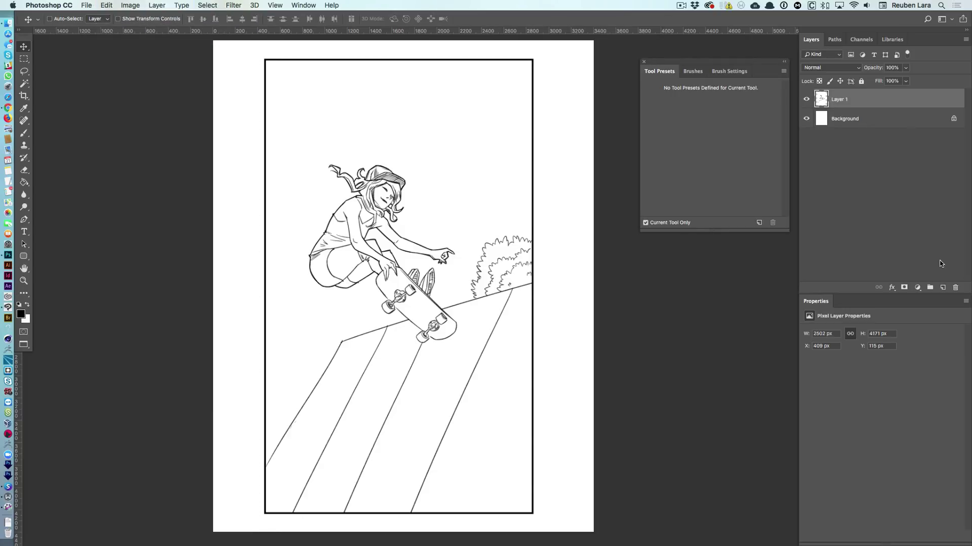
left_click(943, 287)
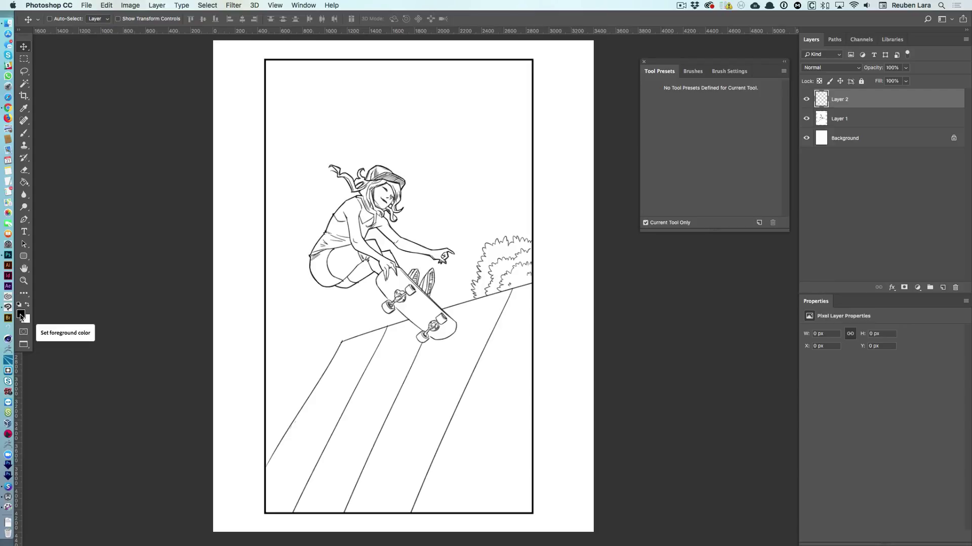
key("alt+BackSpace")
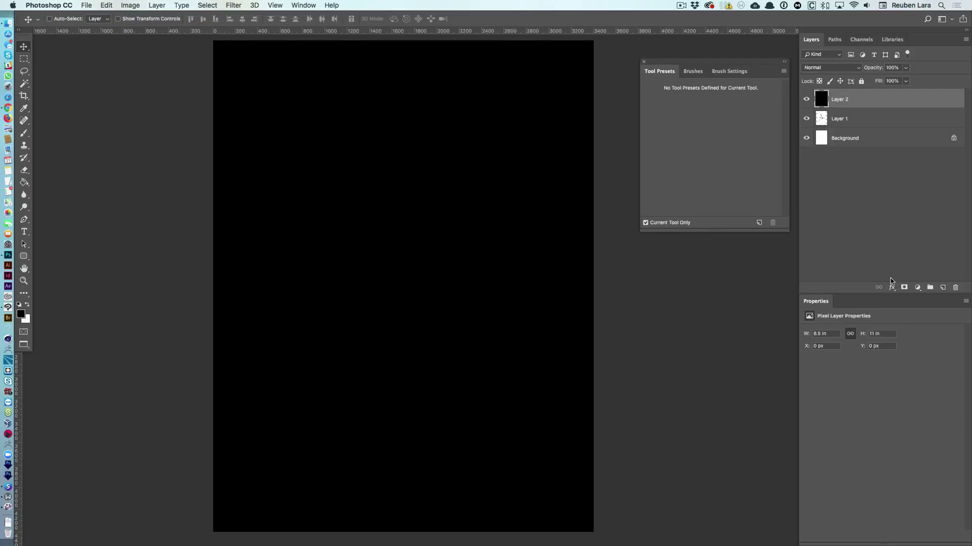
Add a mask to Layer 2, paste the line art into it, and invert it to white lines.
left_click(904, 288)
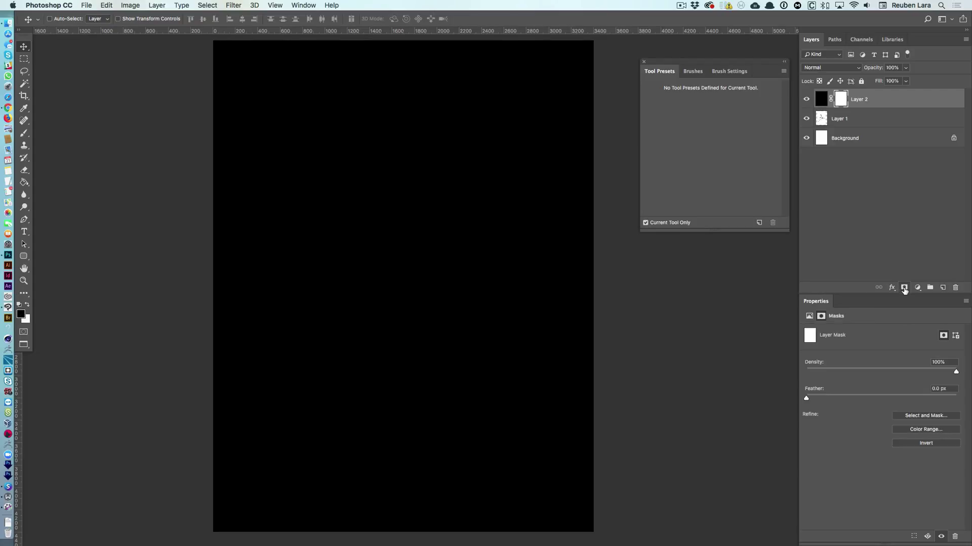
left_click(841, 102, "alt")
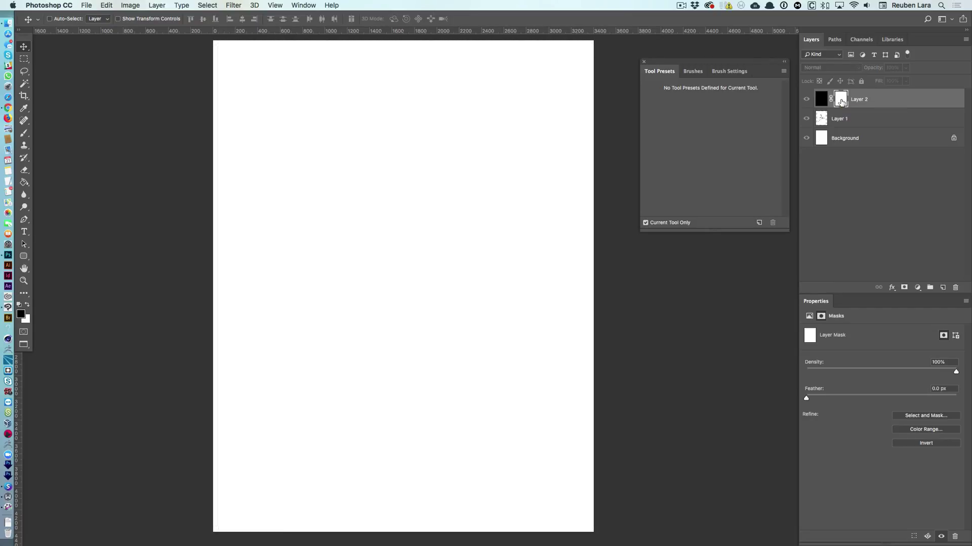
key("super")
key("super+v")
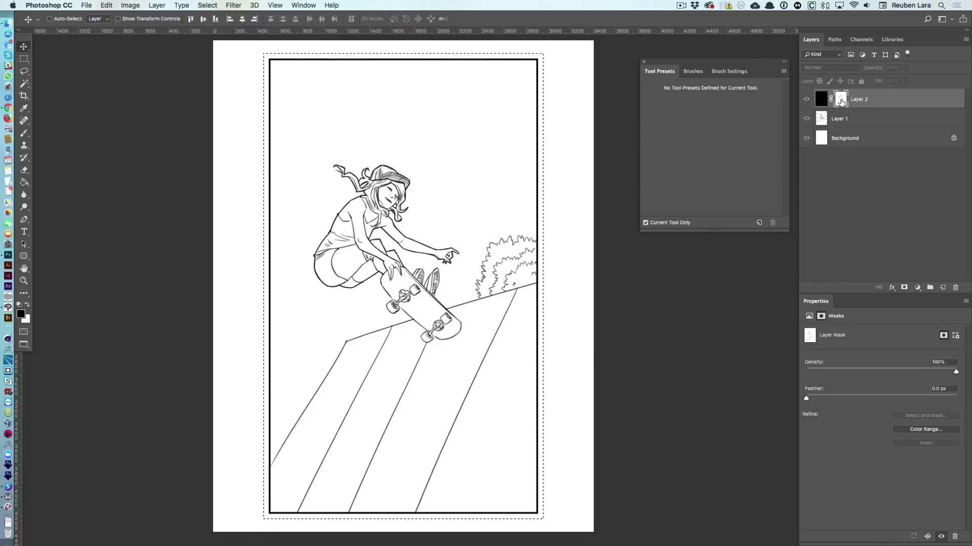
key("super+d")
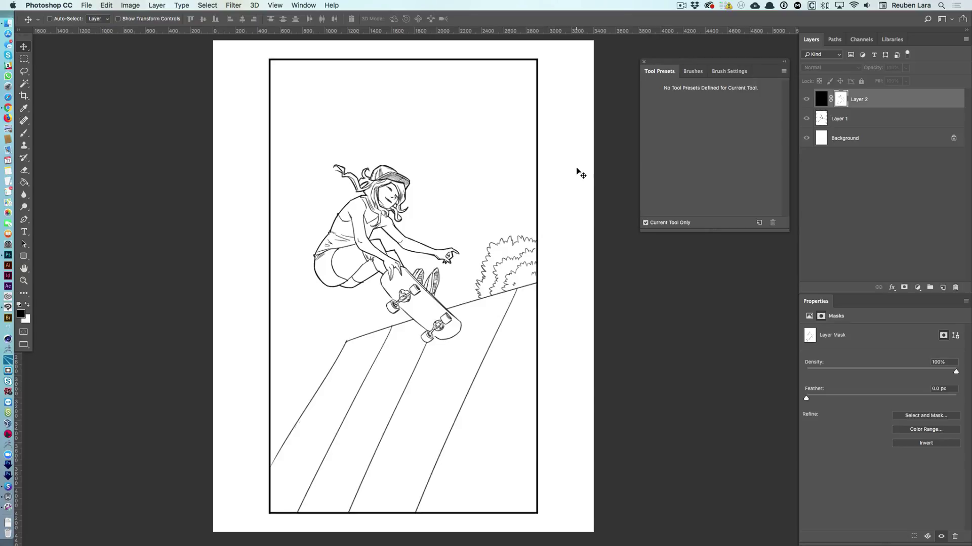
key("super+i")
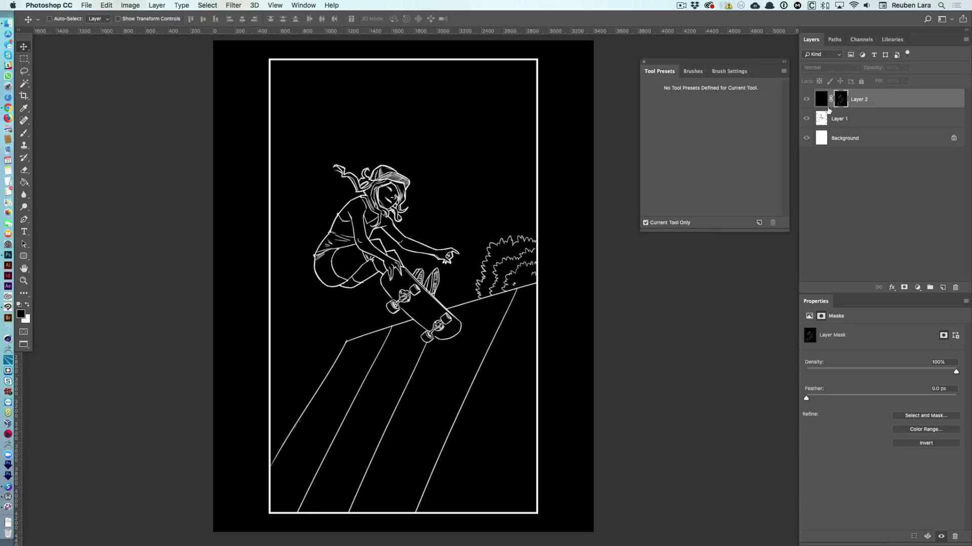
Hide Layer 1 and the Background, apply Layer 2's mask permanently, and check the result.
left_click(820, 100)
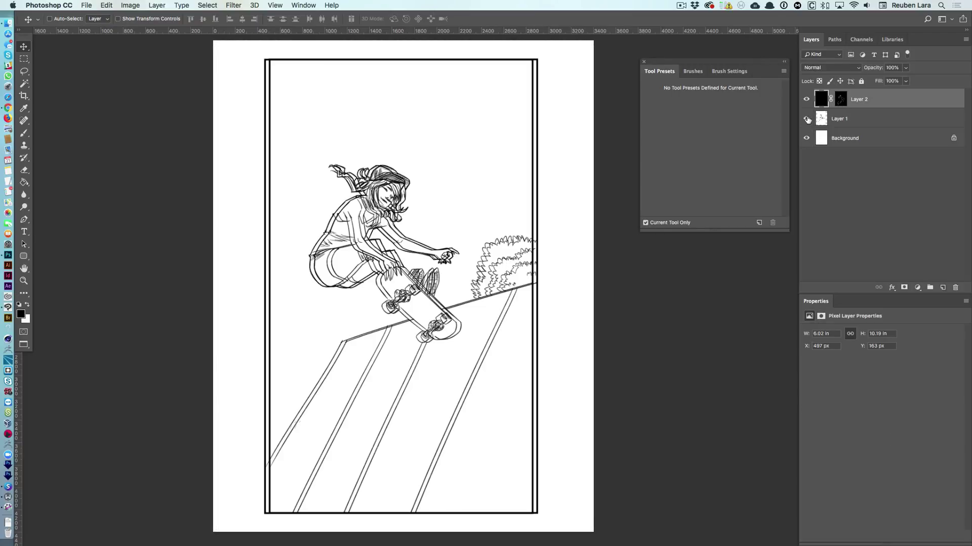
left_click(806, 119)
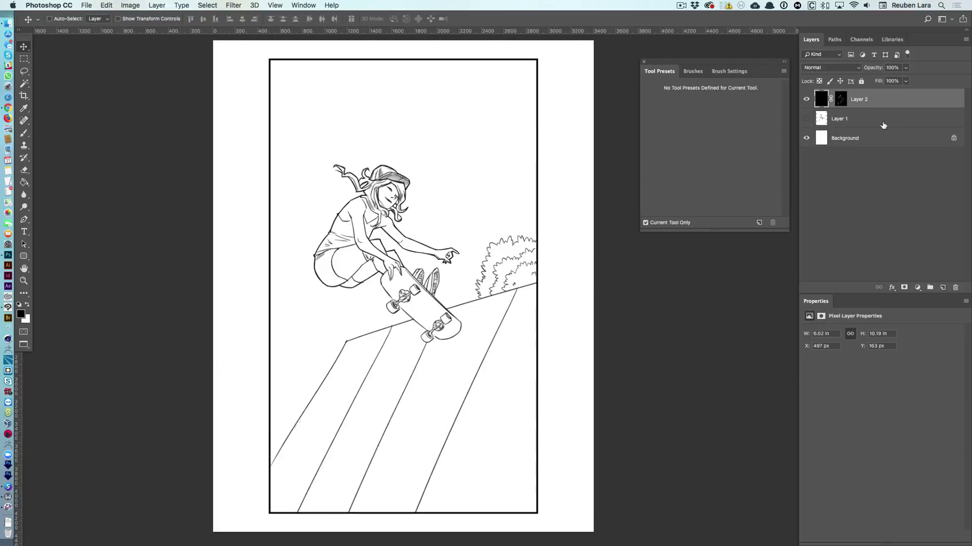
left_click(807, 138)
mouse_move(376, 213)
left_mouse_down()
mouse_move(450, 212)
mouse_move(372, 213)
mouse_move(385, 213)
left_mouse_up()
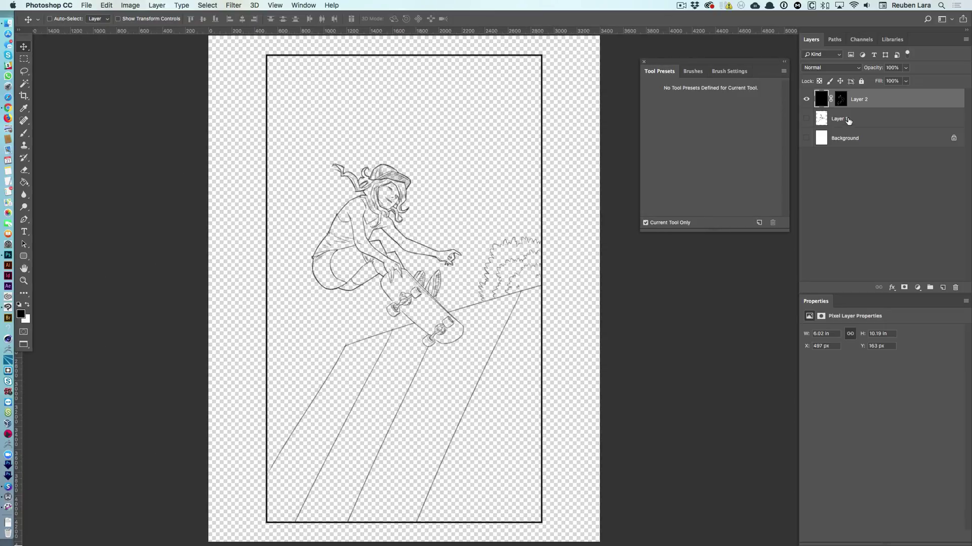
right_click(840, 98)
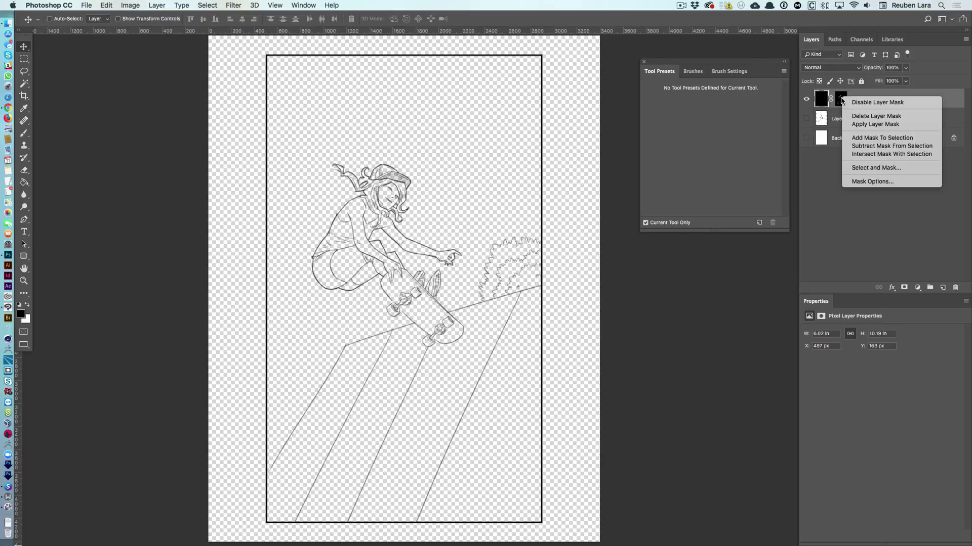
left_click(846, 125)
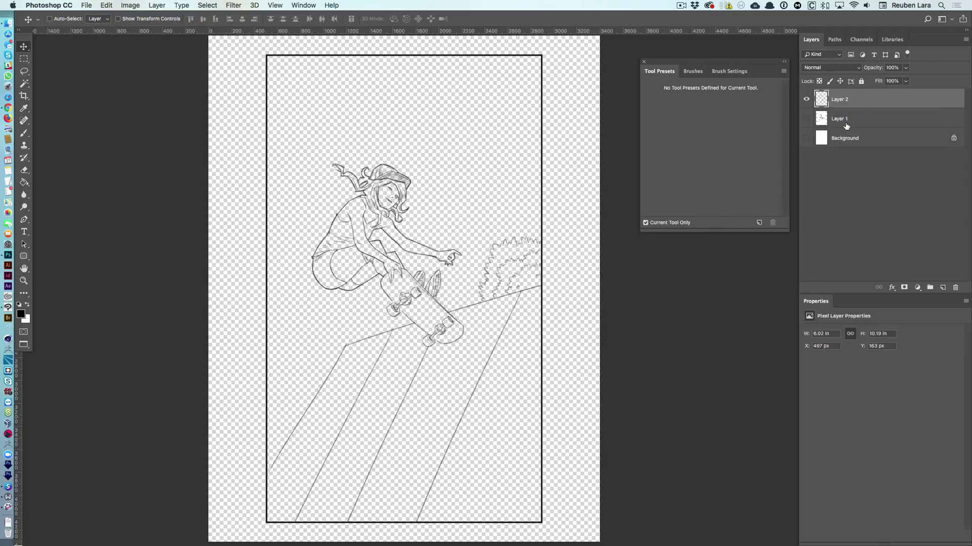
left_click(807, 100)
left_click(807, 100)
Delete Layer 1 and Layer 2, then open skater girl.jpg.
left_click(911, 118, "shift")
left_click_drag(911, 118, 956, 287)
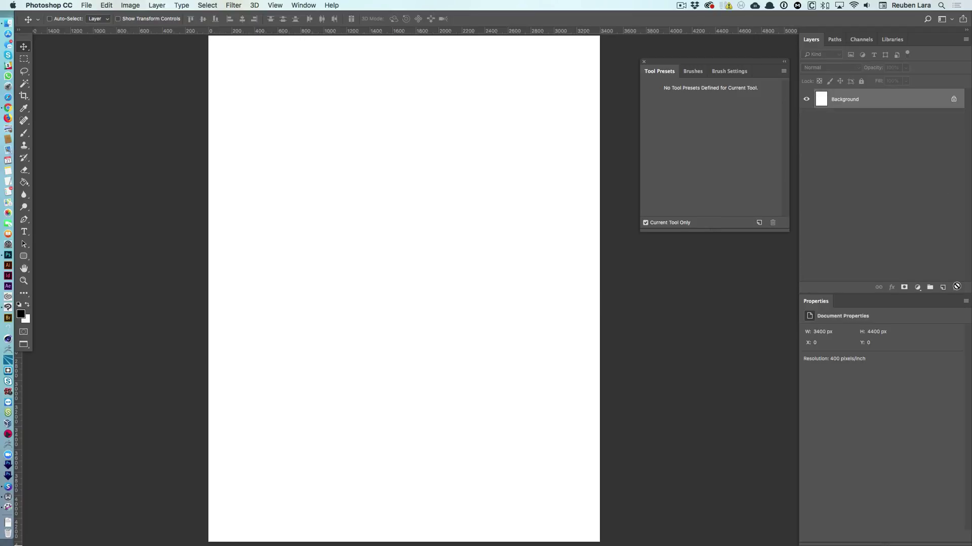
left_click(87, 5)
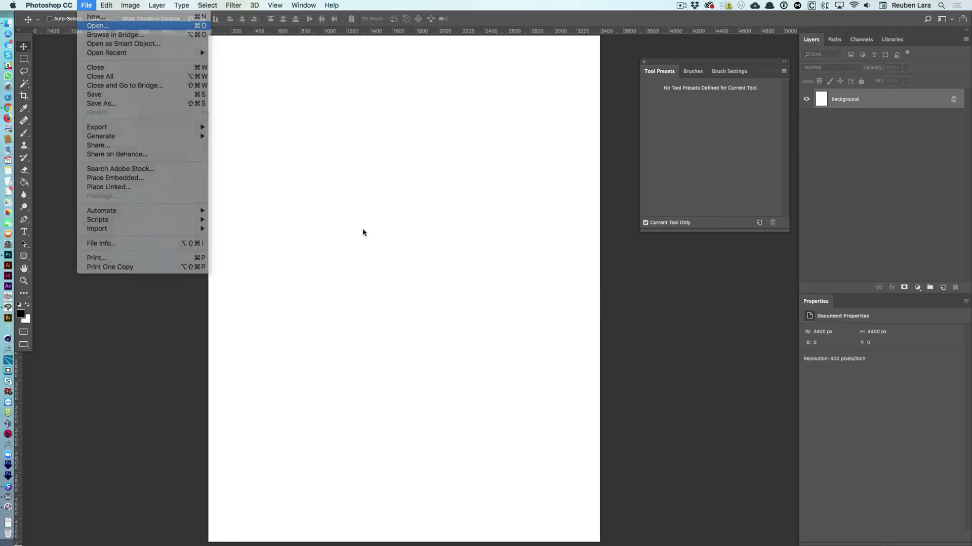
key("Return")
left_click(431, 97)
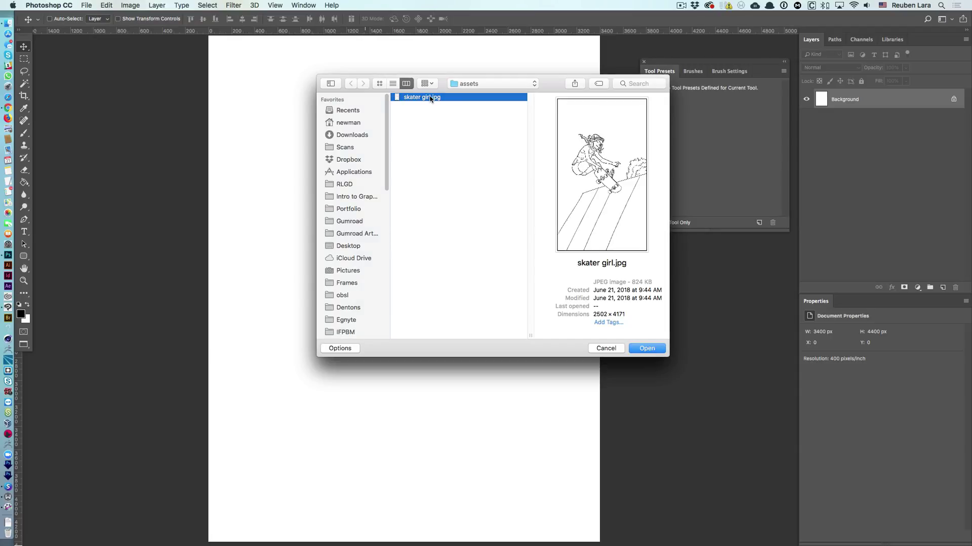
double_click(430, 97)
Show the Actions panel and run 'Convert brightness to transparency' on the image.
left_click(303, 4)
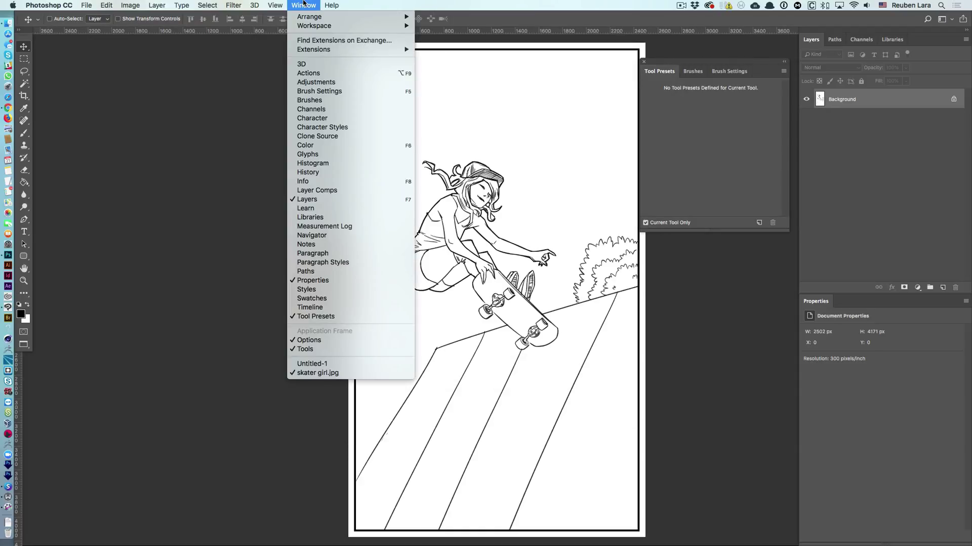
left_click(343, 76)
left_click_drag(570, 76, 702, 110)
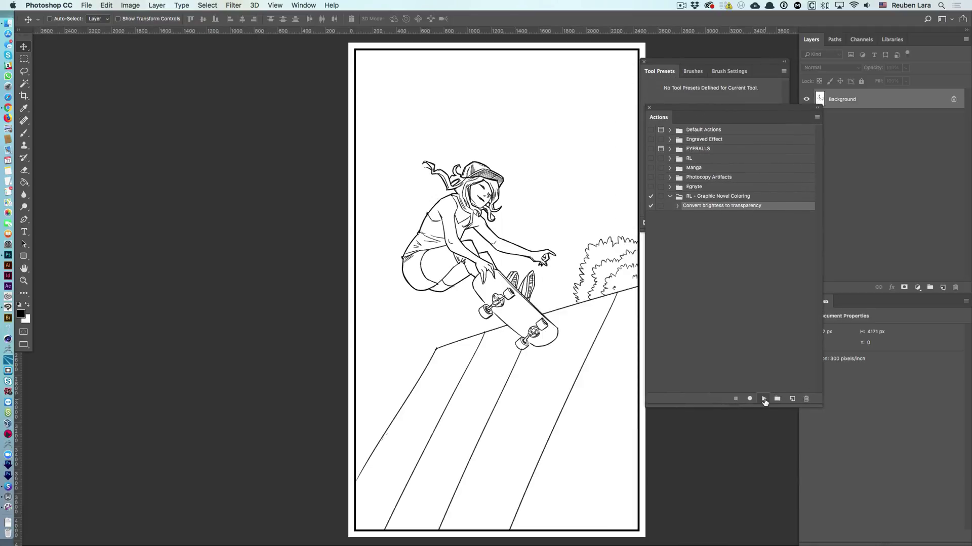
left_click(764, 399)
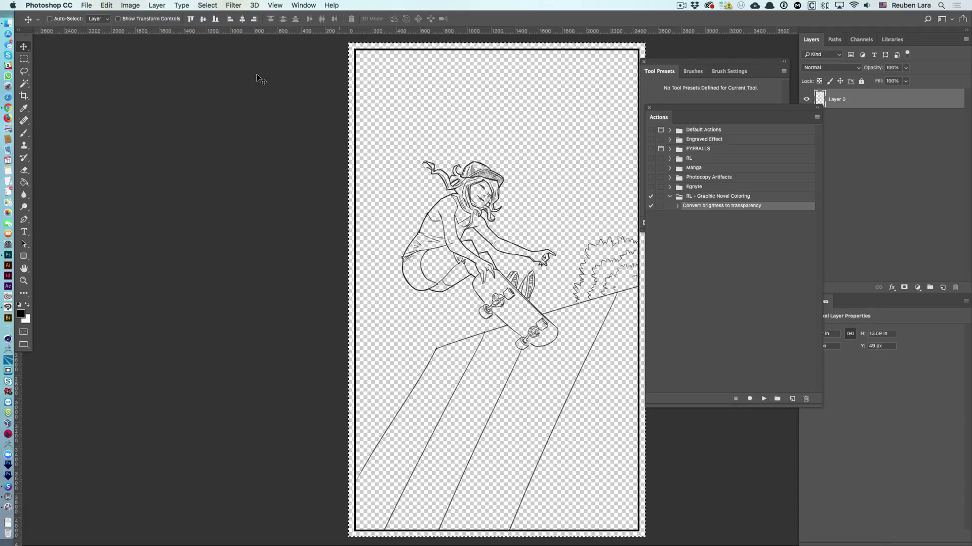
Paste the transparent line art into Untitled-1 as Layer 1, close Actions, and verify transparency.
left_click(303, 5)
left_click(391, 367)
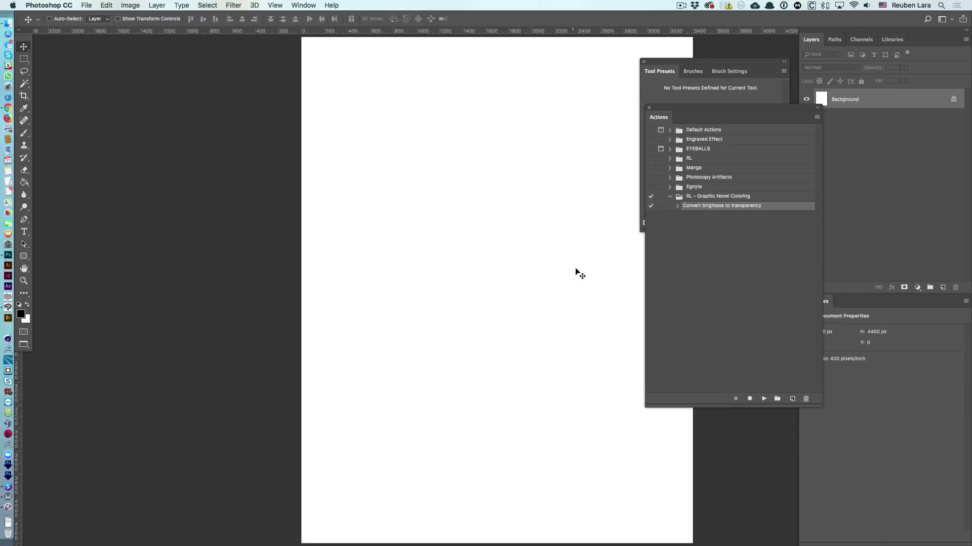
key("ctrl+v")
left_click_drag(506, 247, 389, 239)
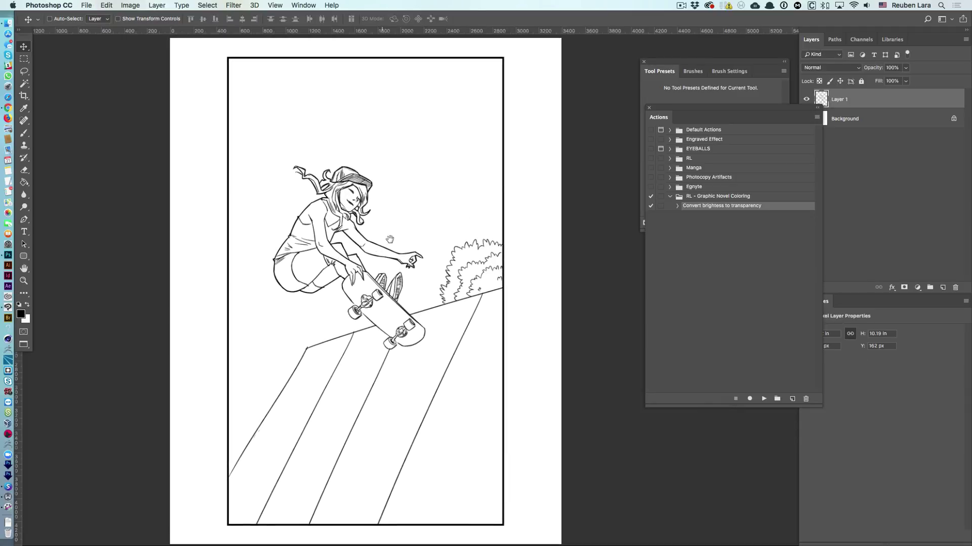
left_click_drag(796, 109, 763, 114)
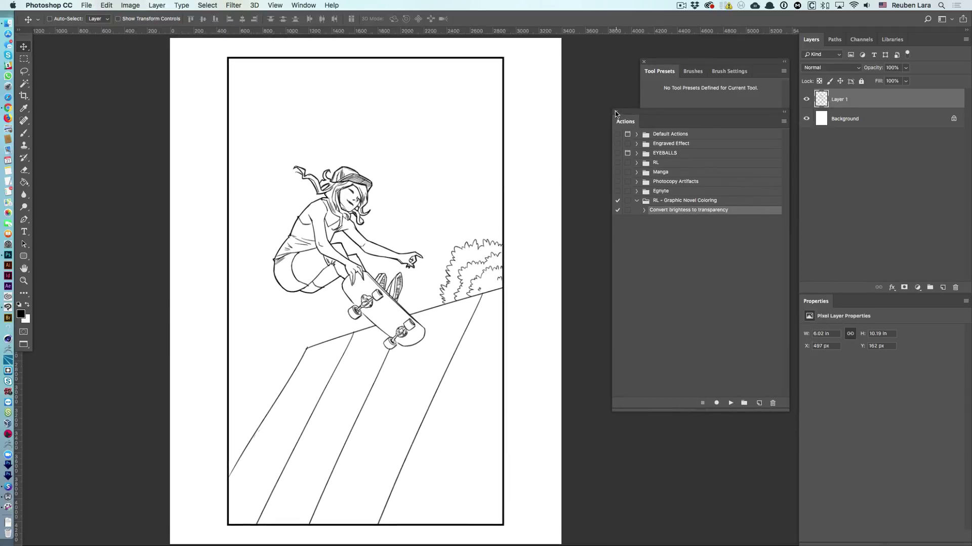
left_click(616, 112)
left_click(806, 119)
left_click(806, 118)
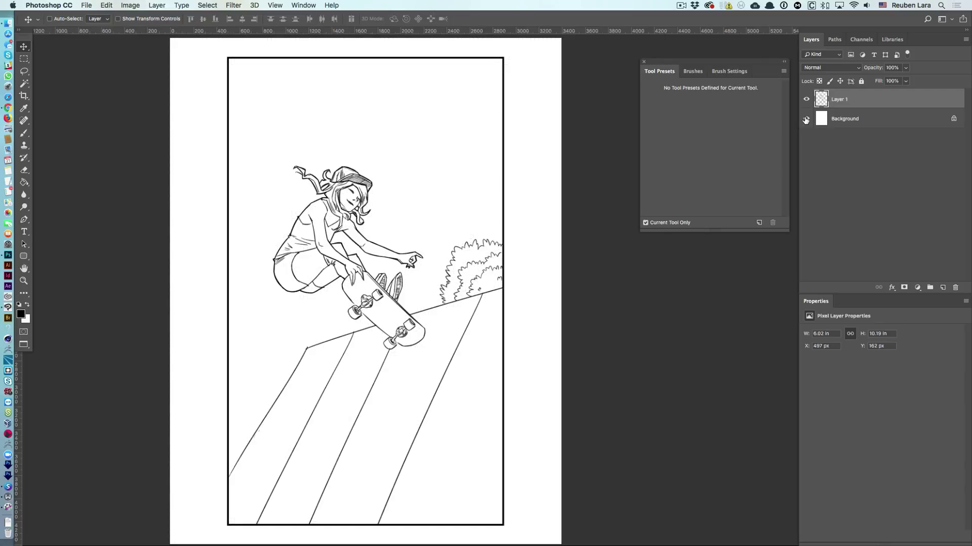